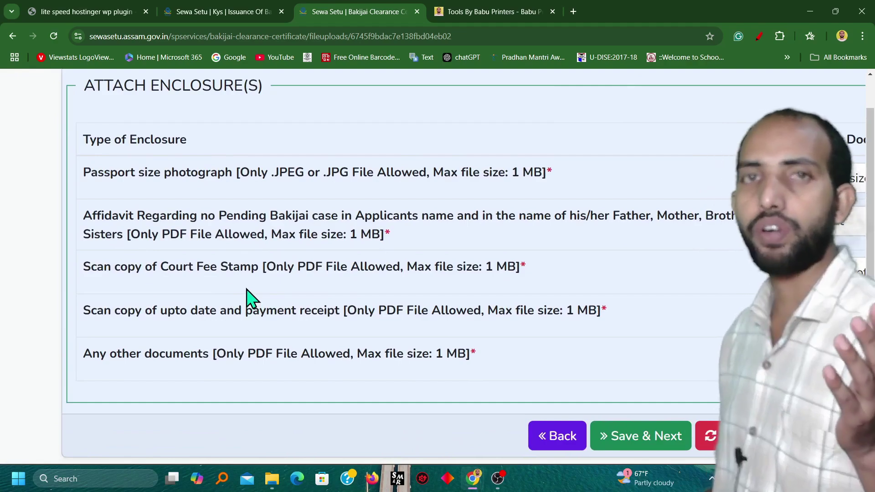
# Step: Examine the required enclosures for the Bakijai application, including the affidavit, court fee stamp and any other documents
pyautogui.moveTo(125, 216); pyautogui.dragTo(236, 216)
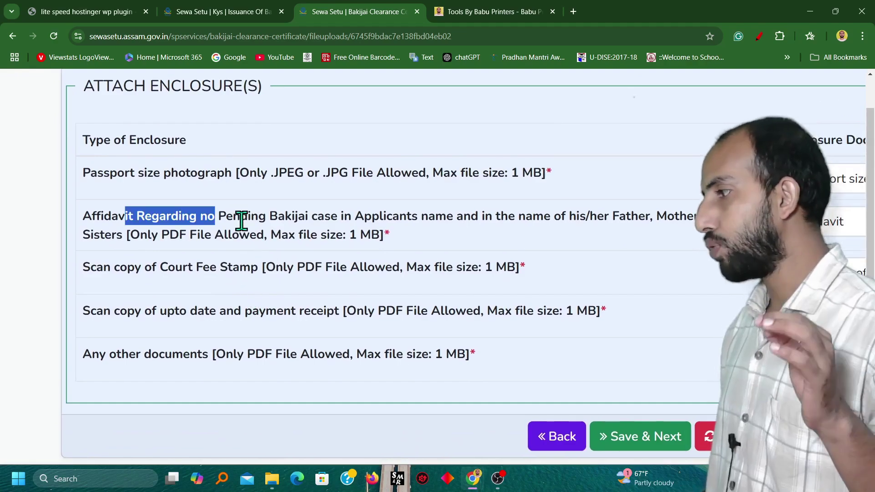
pyautogui.click(221, 217)
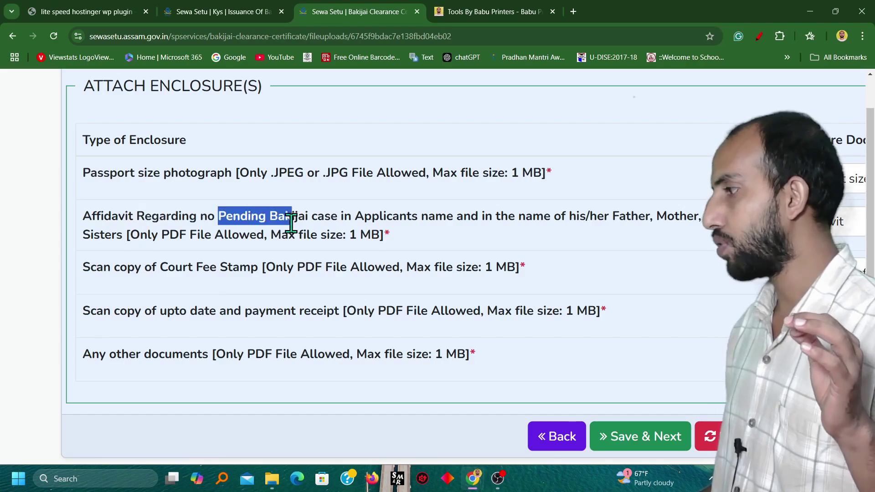
pyautogui.click(215, 249)
pyautogui.scroll(-1, 214, 248)
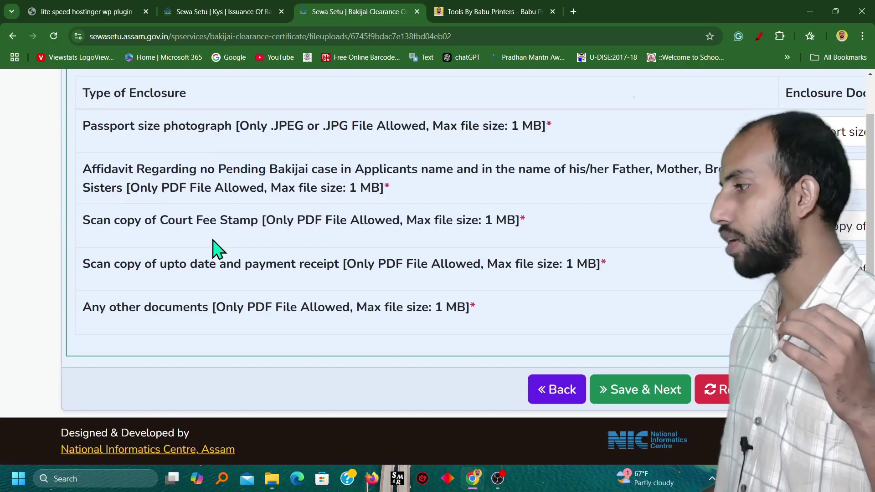
pyautogui.moveTo(156, 220); pyautogui.dragTo(321, 223)
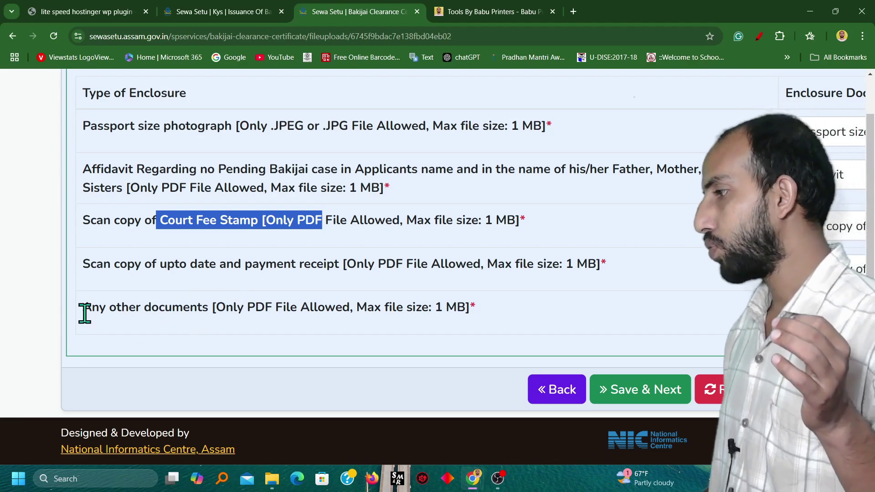
pyautogui.click(84, 313)
pyautogui.moveTo(94, 314); pyautogui.dragTo(198, 314)
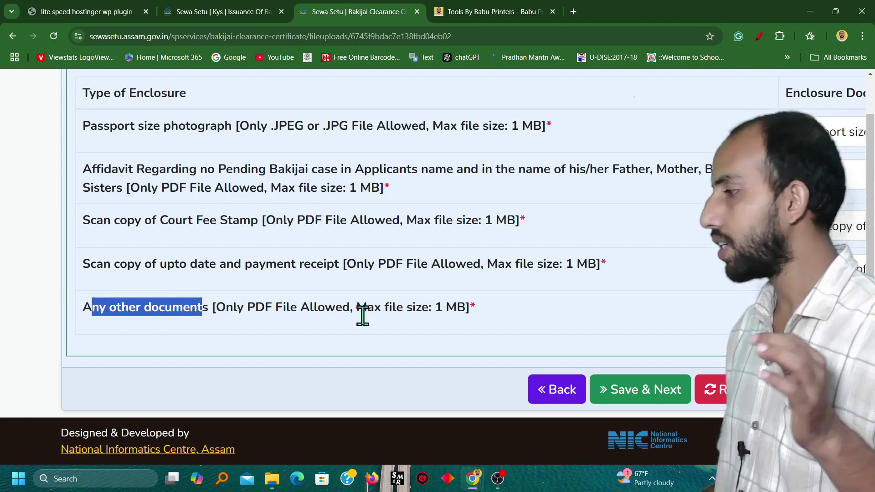
pyautogui.hotkey('ctrl', '-')
pyautogui.hotkey('ctrl', '-')
pyautogui.hotkey('ctrl', '-')
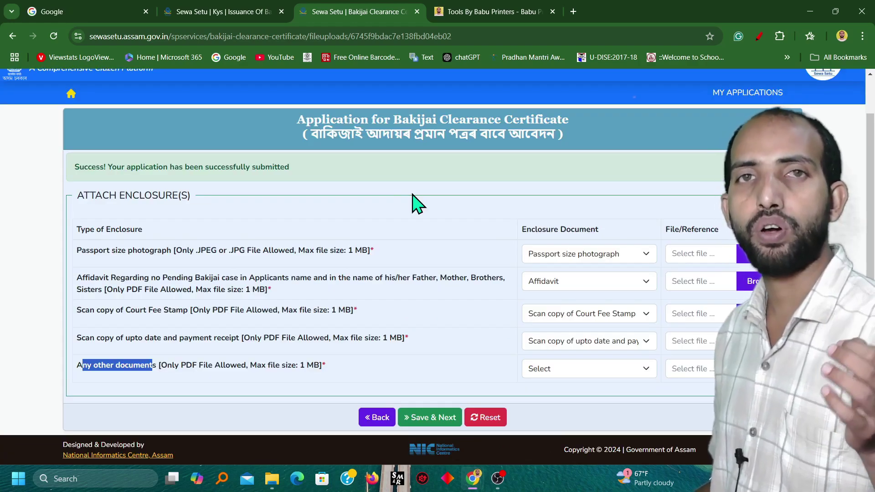
# Step: Search Google for "bakija clearance certificate babuprinters"
pyautogui.click(68, 11)
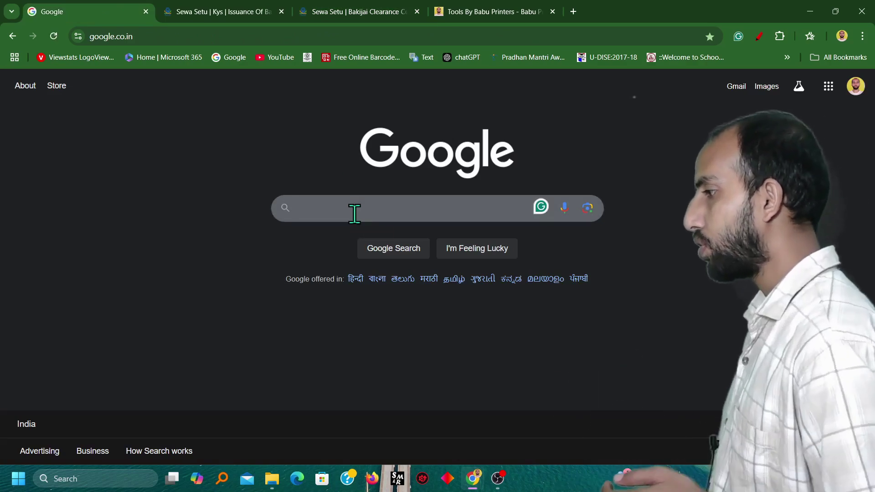
pyautogui.click(355, 213)
pyautogui.write('bak')
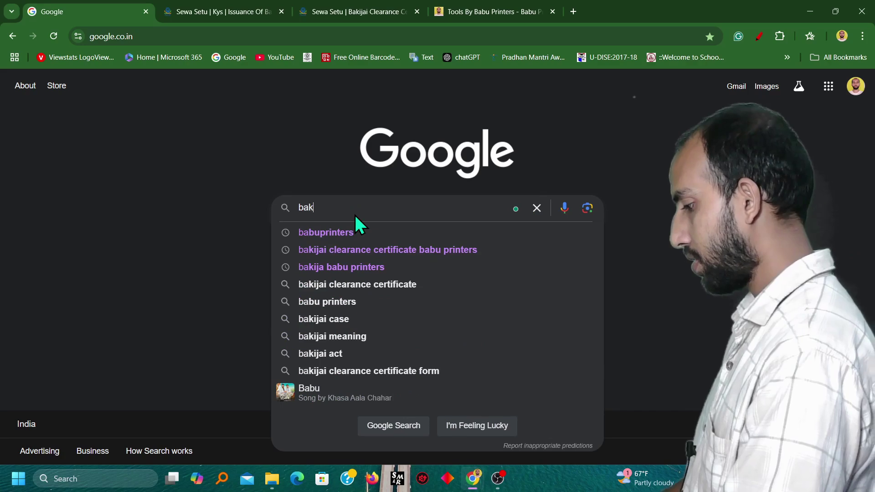
pyautogui.write('ija clea')
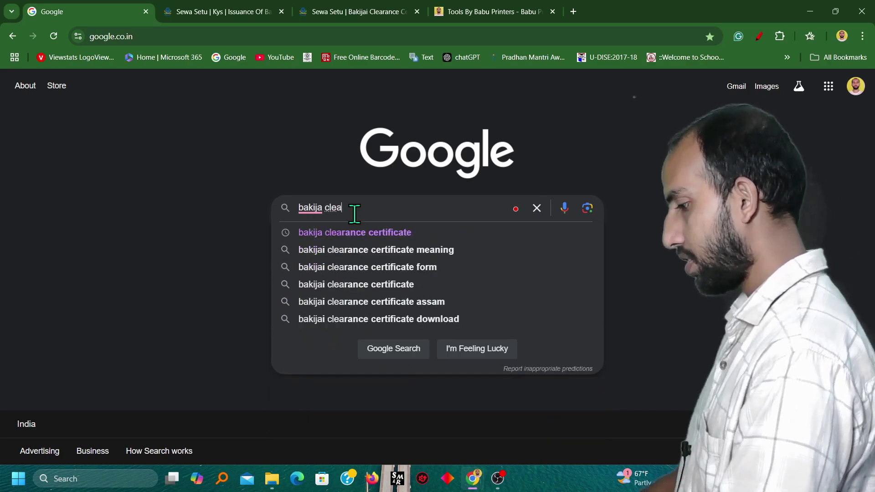
pyautogui.write('rance certi')
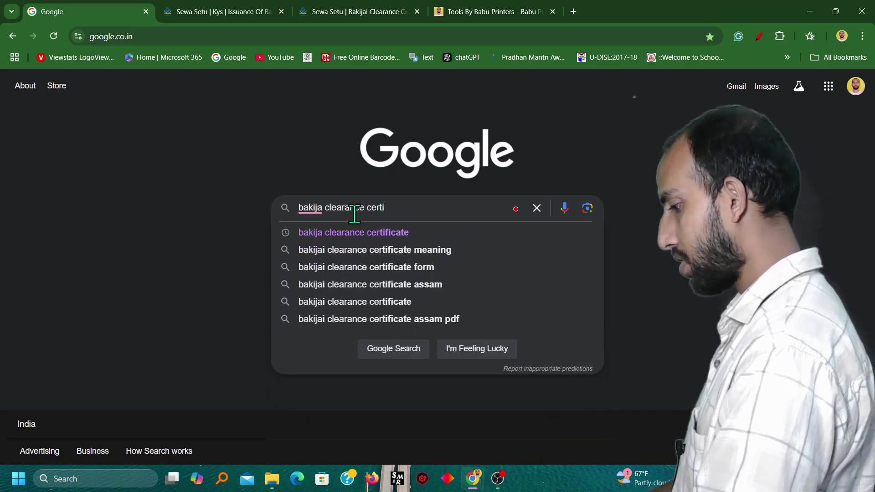
pyautogui.write('ficate babu')
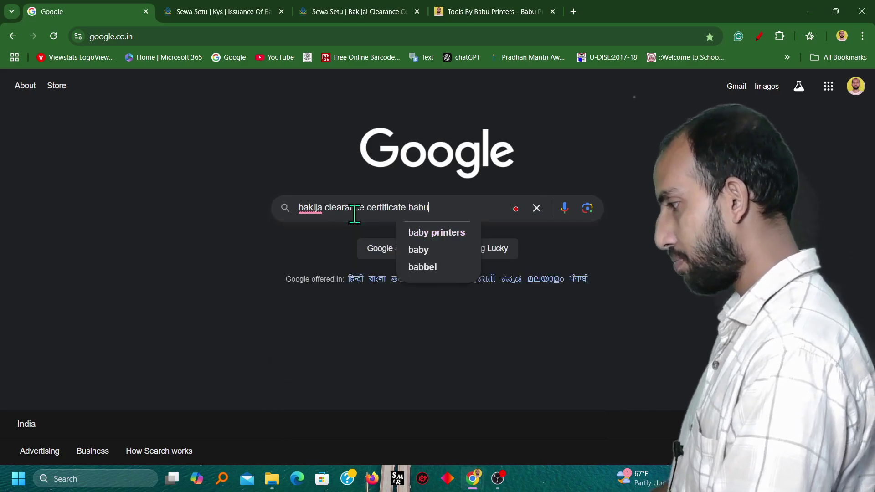
pyautogui.write('printers')
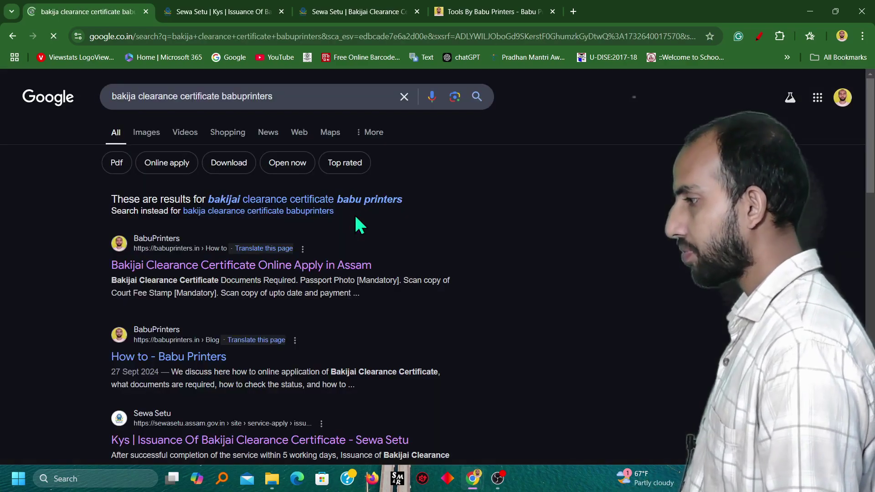
# Step: Open the BabuPrinters search result "Bakijai Clearance Certificate Online Apply in Assam"
pyautogui.scroll(-1, 130, 278)
pyautogui.scroll(5, 205, 221)
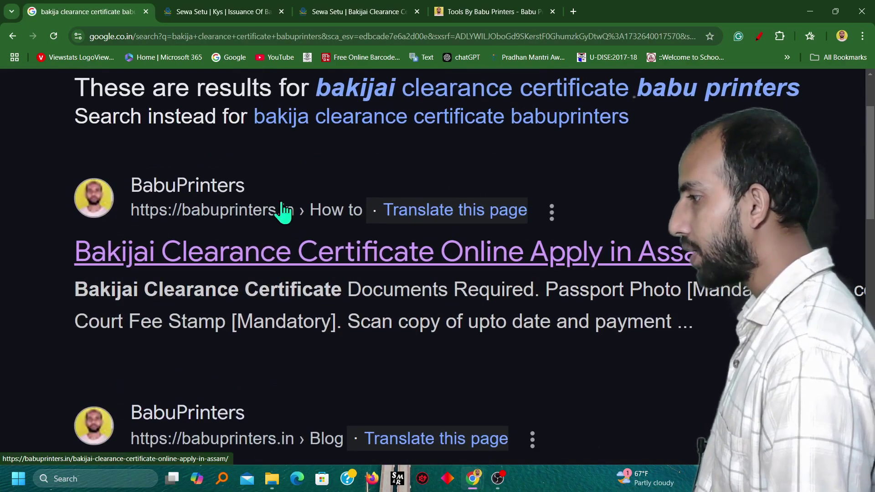
pyautogui.scroll(-2, 374, 276)
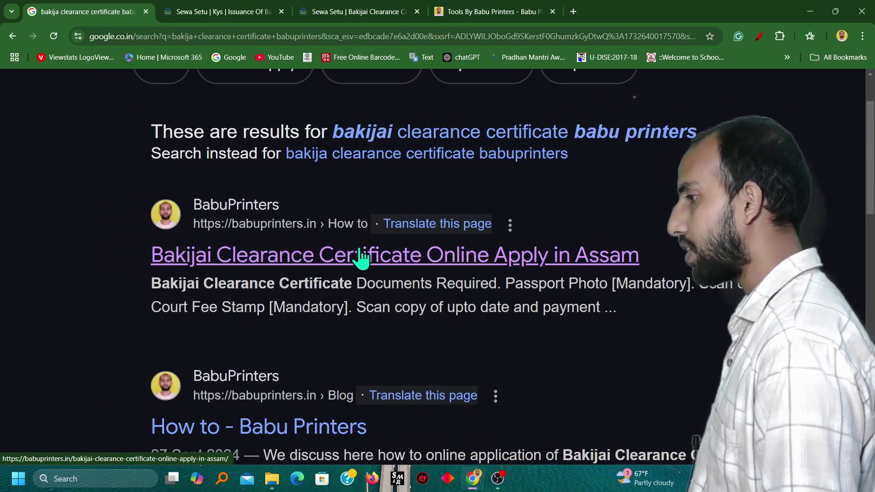
pyautogui.click(340, 273)
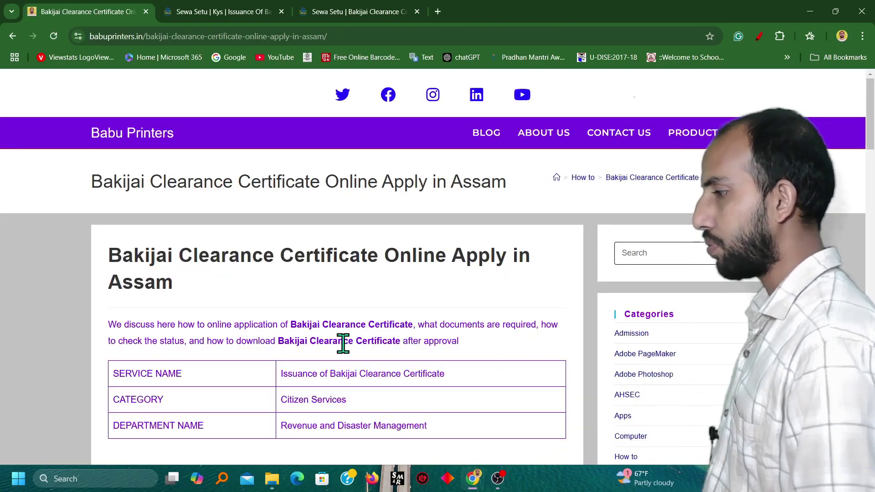
# Step: Review the article's service details and its list of documents required for the Bakijai Clearance Certificate
pyautogui.scroll(-3, 332, 345)
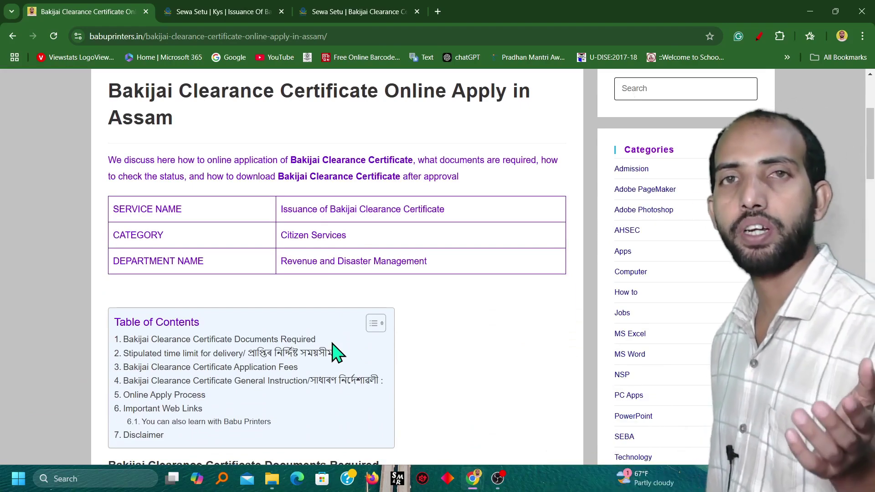
pyautogui.scroll(-5, 329, 365)
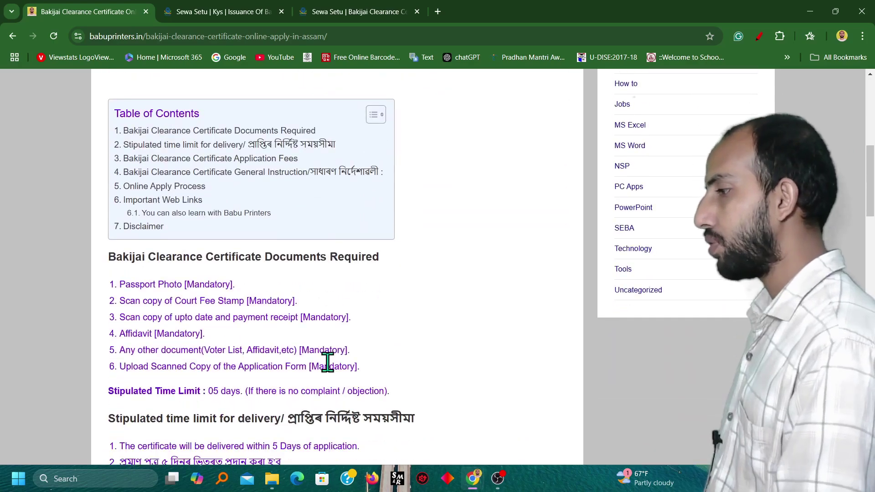
pyautogui.hotkey('ctrl', '+')
pyautogui.hotkey('ctrl', '+')
pyautogui.hotkey('ctrl', '+')
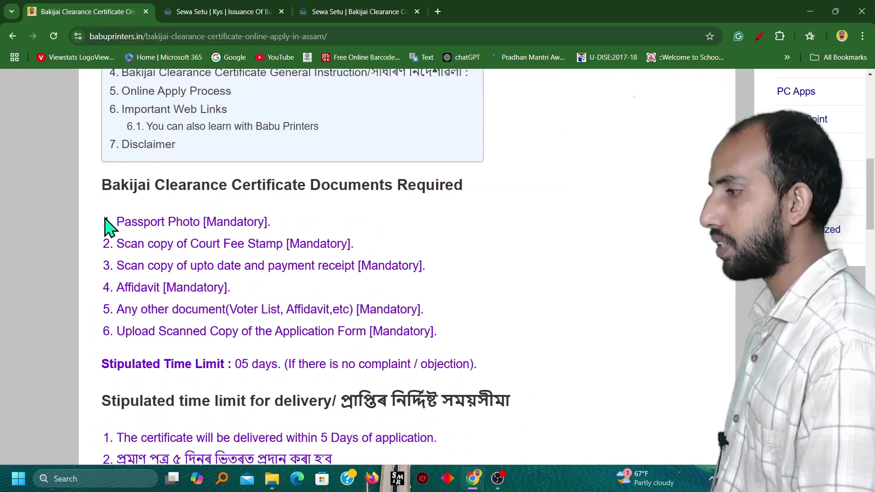
pyautogui.moveTo(111, 222); pyautogui.dragTo(348, 326)
pyautogui.hotkey('ctrl', '-')
pyautogui.hotkey('ctrl', '-')
pyautogui.hotkey('ctrl', '-')
# Step: Open the Online Application link listed under the article's Important Web Links
pyautogui.scroll(-8, 327, 357)
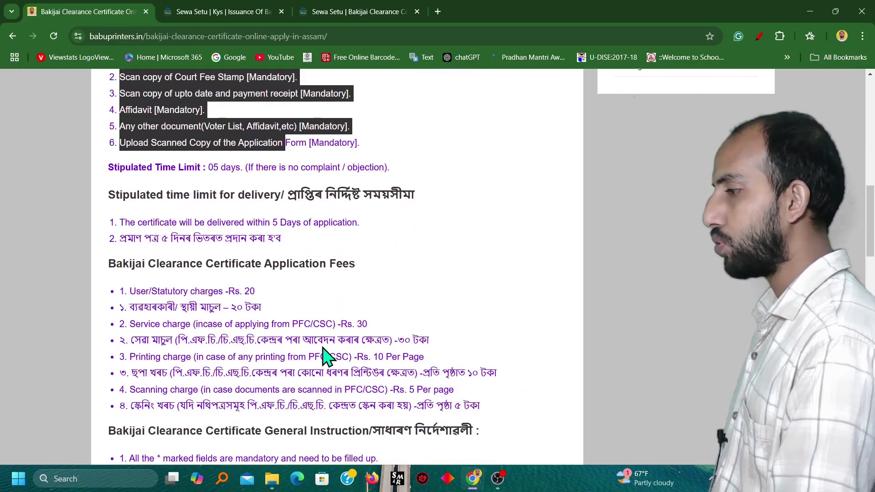
pyautogui.scroll(-7, 327, 358)
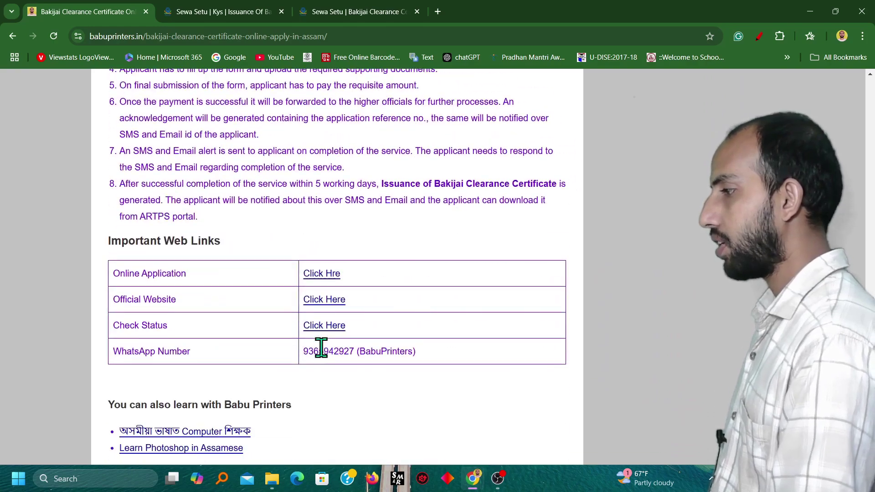
pyautogui.click(304, 274)
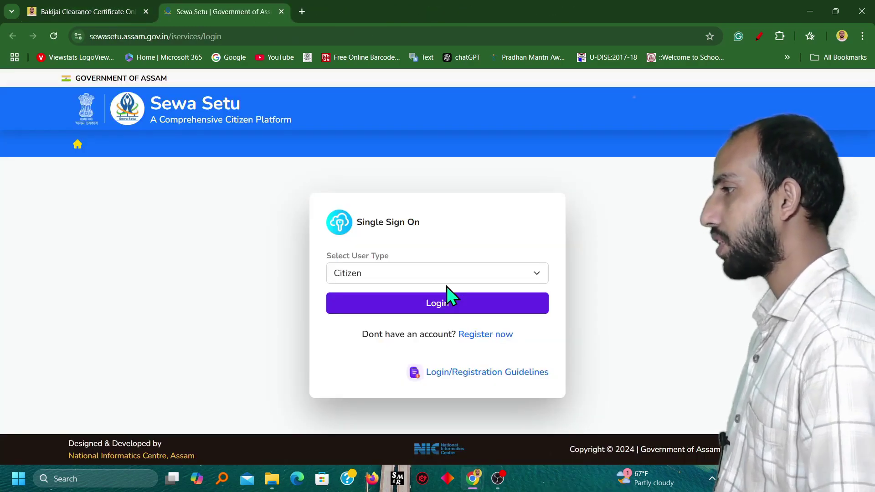
# Step: Shrink the browser window and proceed to the Sewa Setu login with Citizen as the user type
pyautogui.click(836, 10)
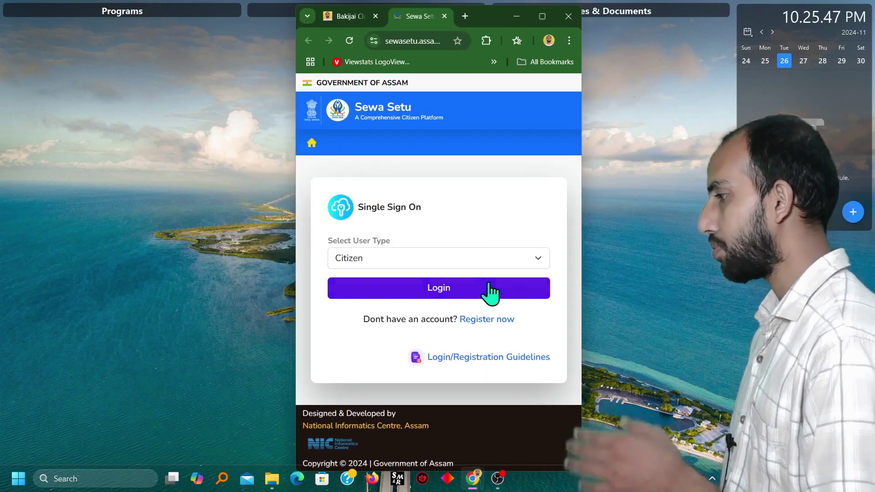
pyautogui.click(383, 262)
pyautogui.click(387, 277)
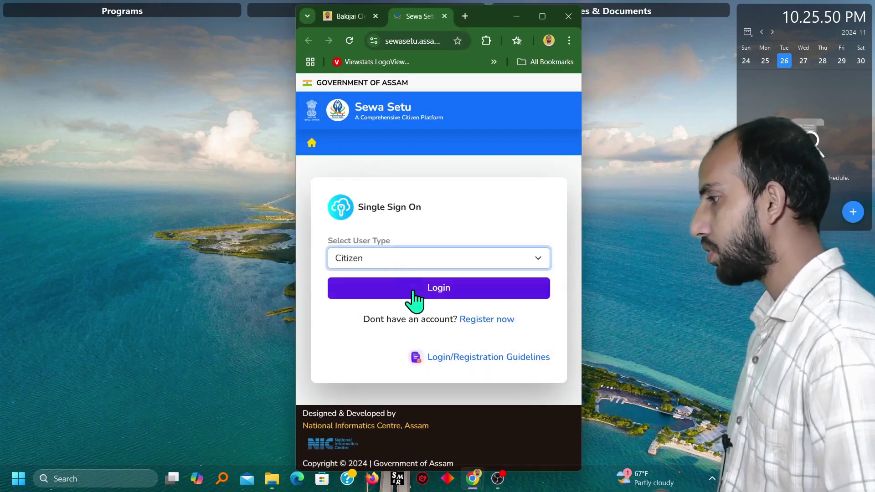
pyautogui.click(431, 290)
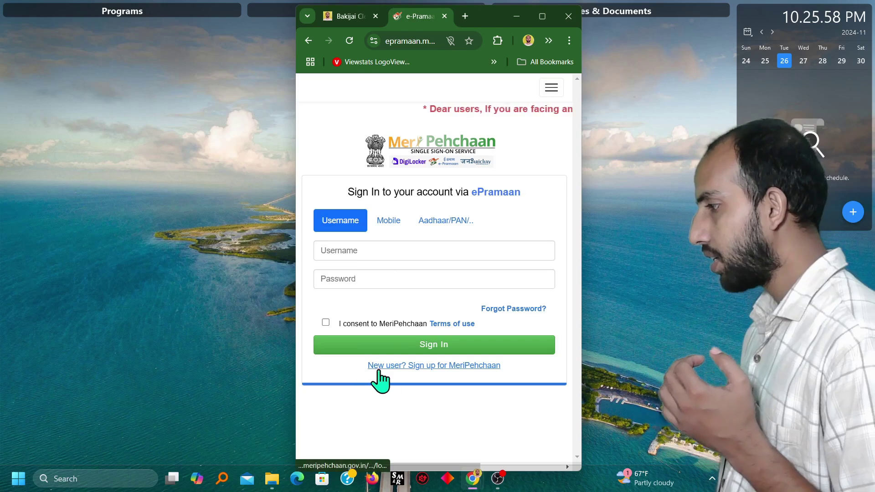
# Step: Open the new-user sign-up form for MeriPehchaan
pyautogui.scroll(3, 381, 372)
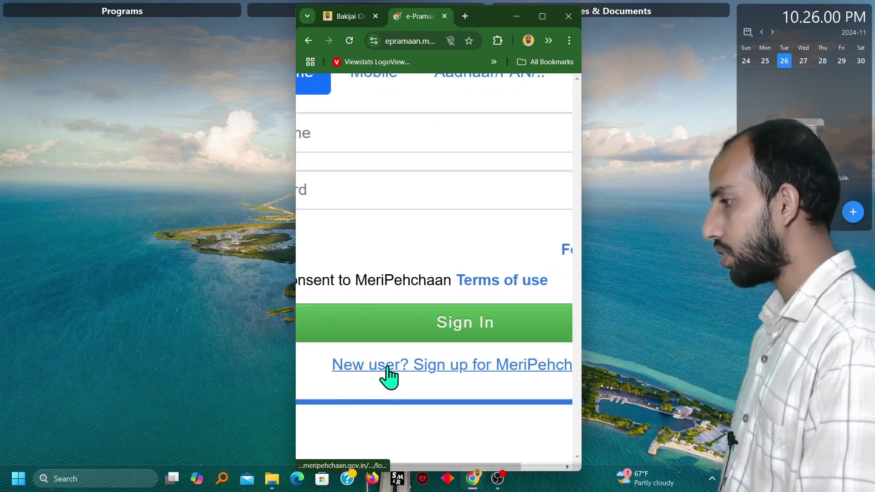
pyautogui.scroll(-3, 387, 377)
pyautogui.click(416, 366)
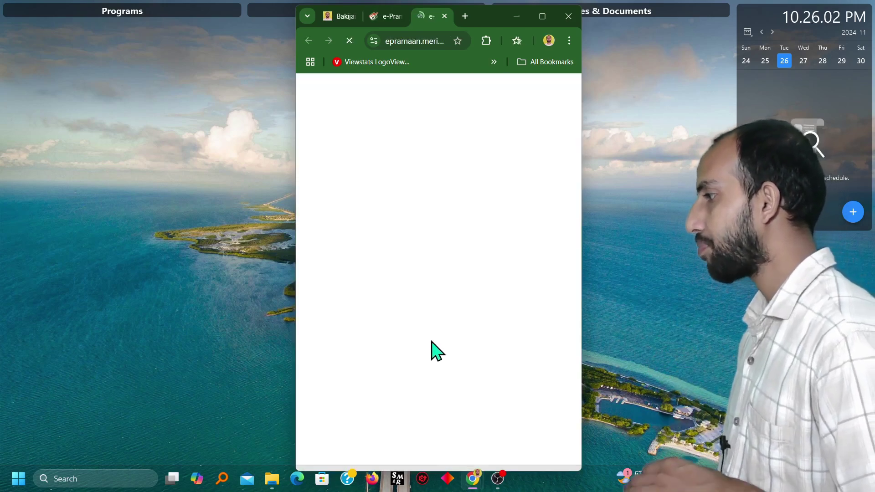
# Step: Go through the e-Pramaan sign-up fields from mobile number, given name and gender to personal message, username and password confirmation, without entering anything
pyautogui.click(372, 211)
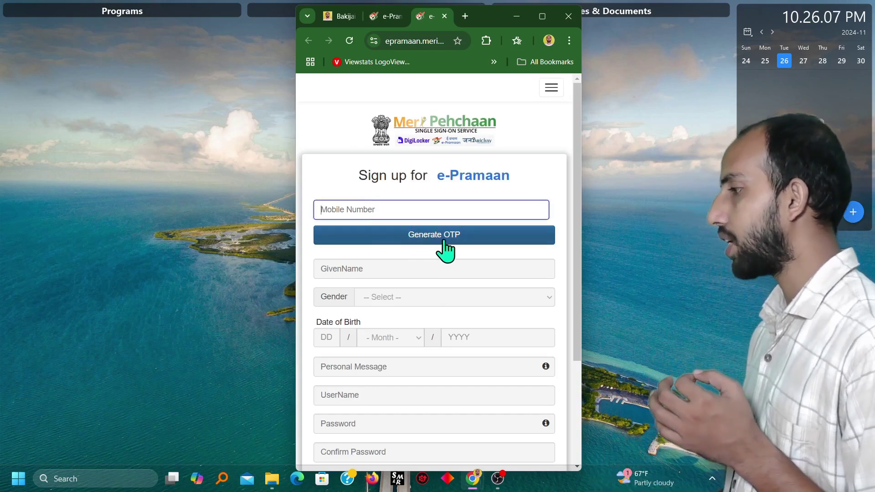
pyautogui.click(355, 268)
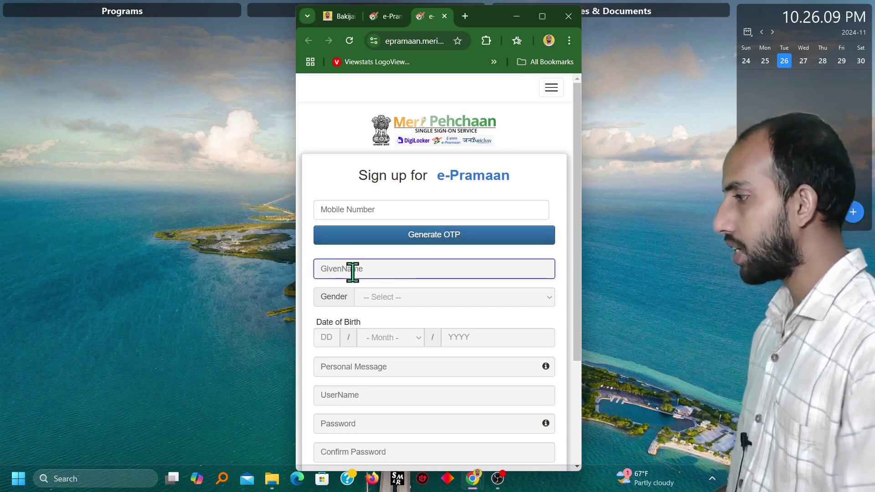
pyautogui.scroll(-2, 358, 280)
pyautogui.click(378, 235)
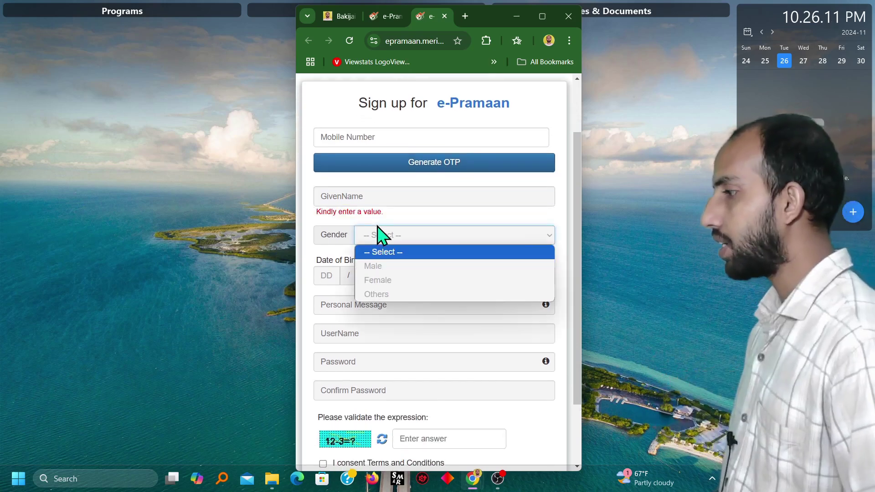
pyautogui.click(324, 273)
pyautogui.scroll(-1, 365, 313)
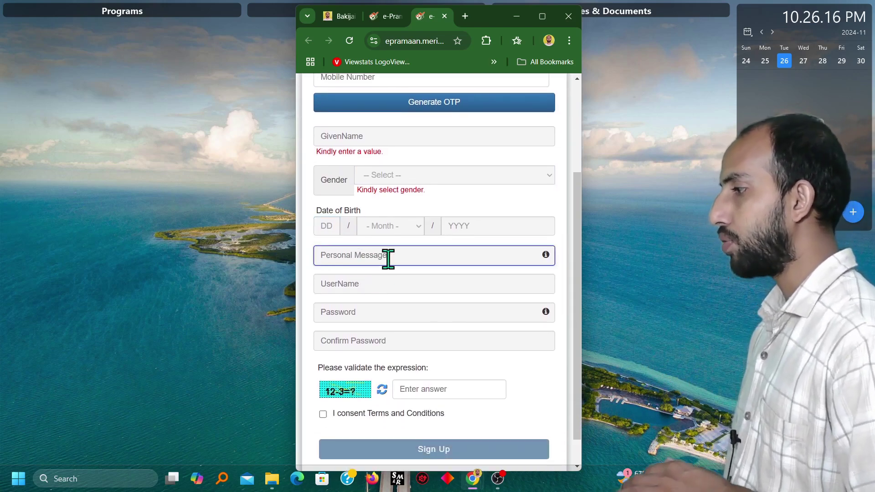
pyautogui.click(341, 286)
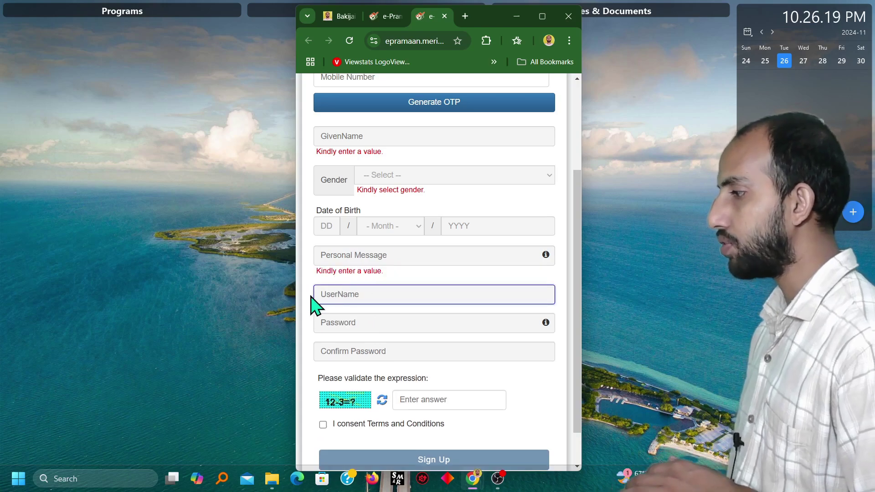
pyautogui.scroll(-1, 355, 287)
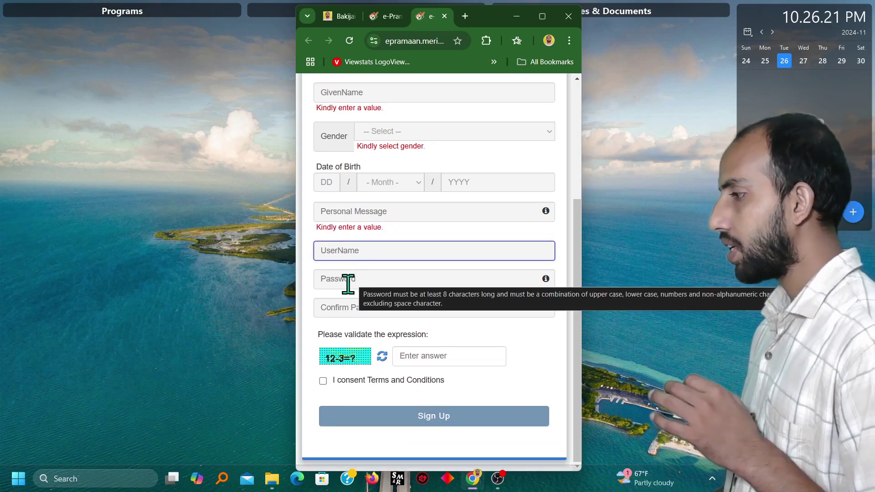
pyautogui.click(353, 280)
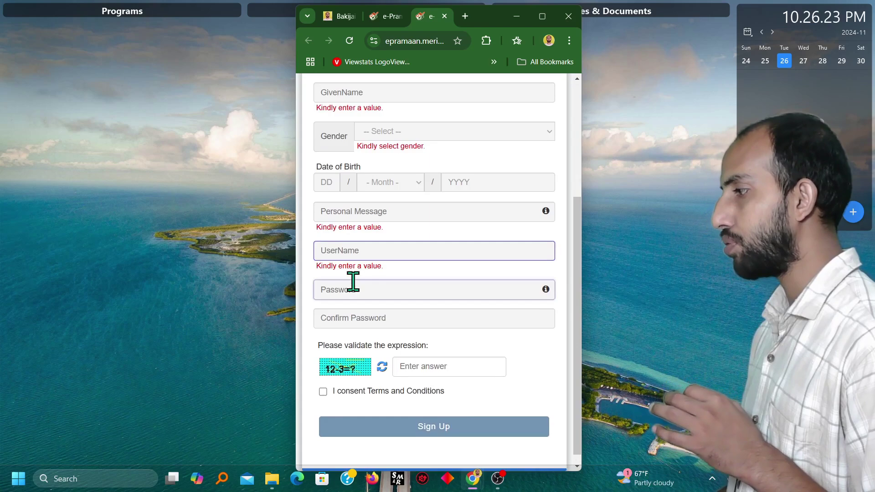
pyautogui.click(350, 317)
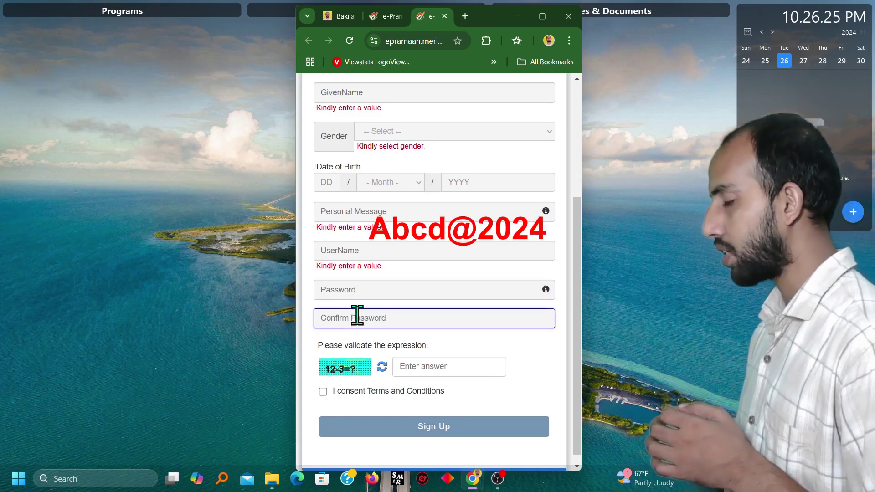
pyautogui.scroll(-1, 401, 372)
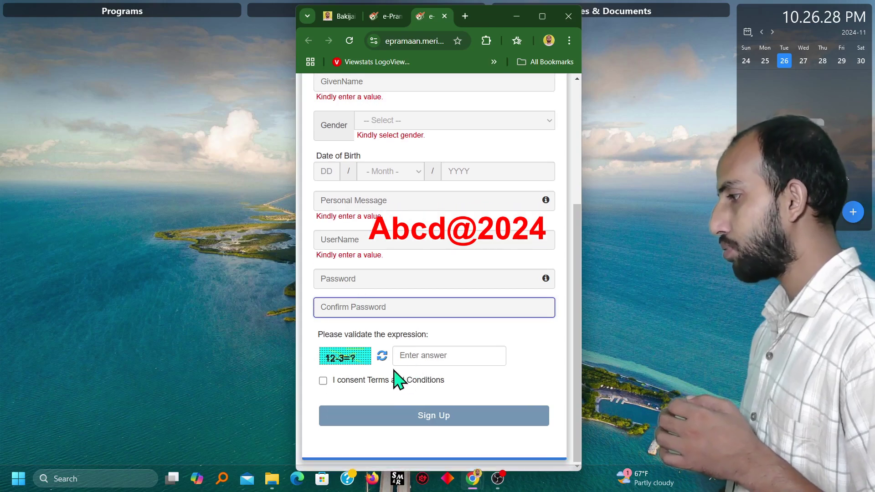
# Step: Visit the validation answer field and consent to the Terms and Conditions on the e-Pramaan sign-up form
pyautogui.click(456, 357)
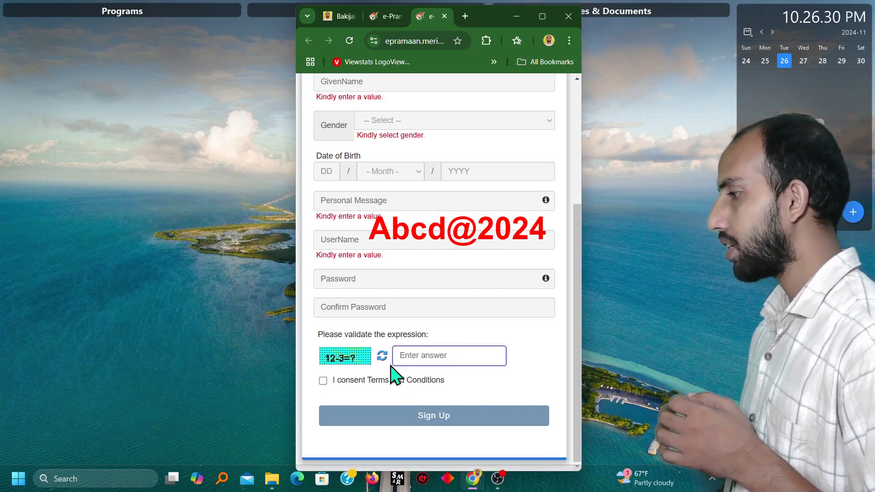
pyautogui.click(327, 386)
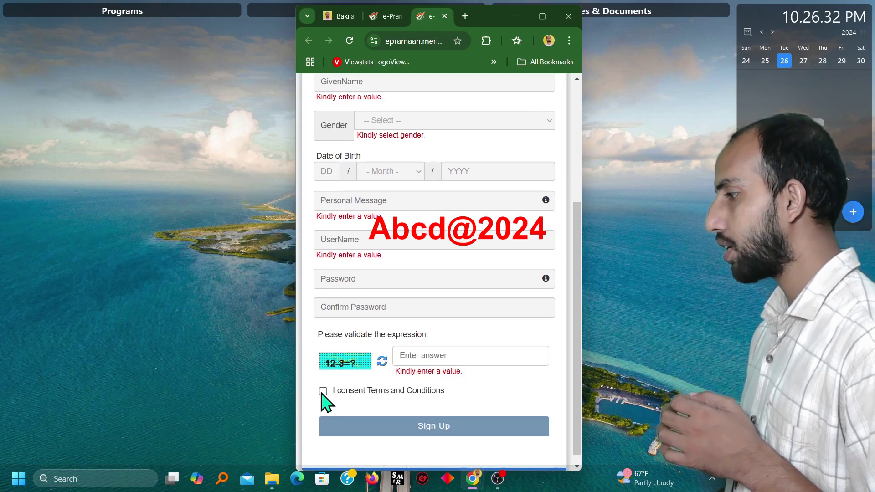
pyautogui.click(323, 391)
pyautogui.click(466, 410)
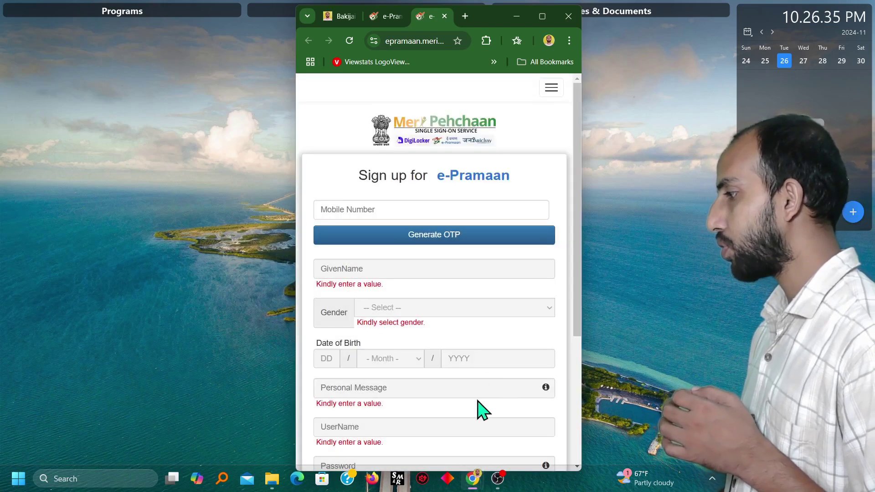
pyautogui.scroll(-5, 474, 406)
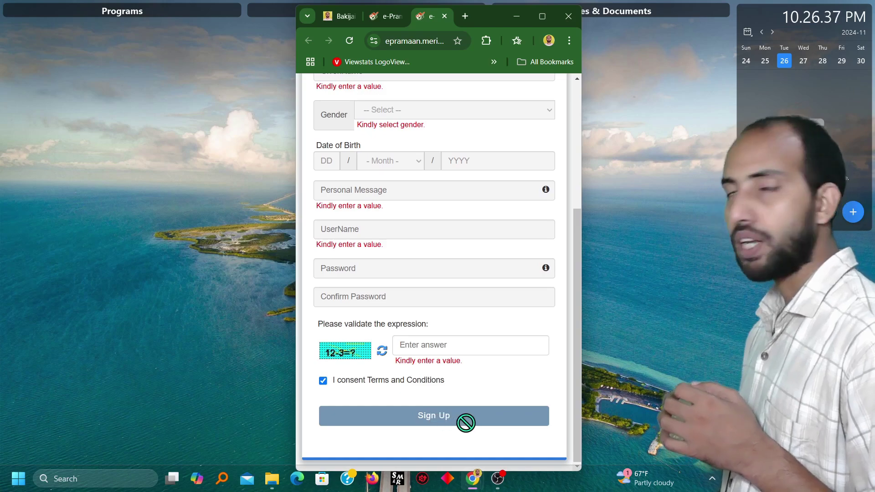
pyautogui.scroll(5, 468, 408)
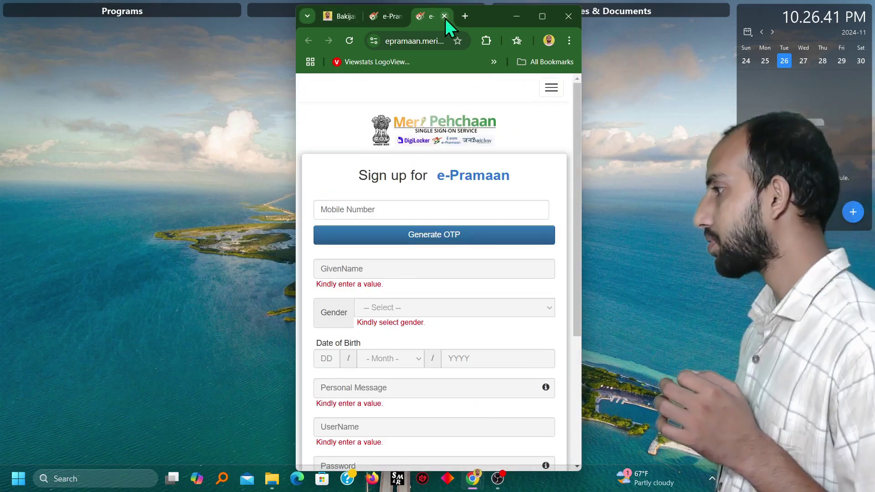
# Step: Close the sign-up form and sign in through ePramaan with the Mobile option, consenting to the MeriPehchaan Terms of use
pyautogui.hotkey('ctrl', 'w')
pyautogui.click(388, 220)
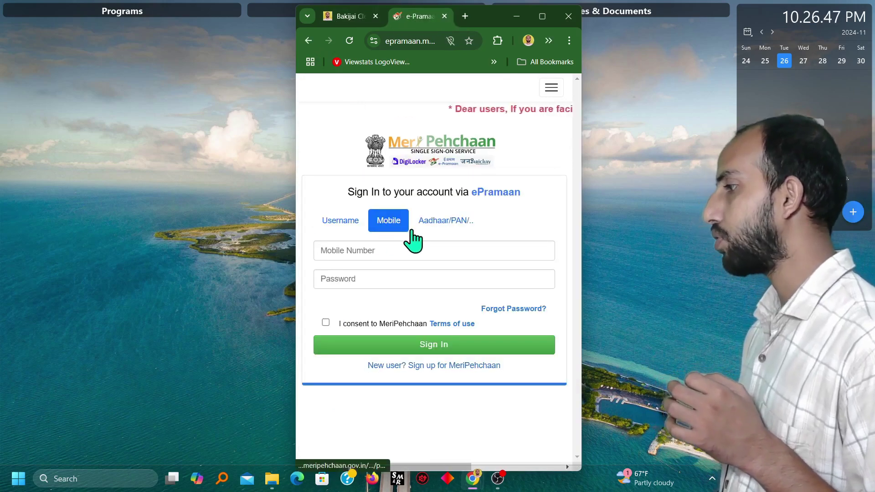
pyautogui.click(358, 248)
pyautogui.click(351, 275)
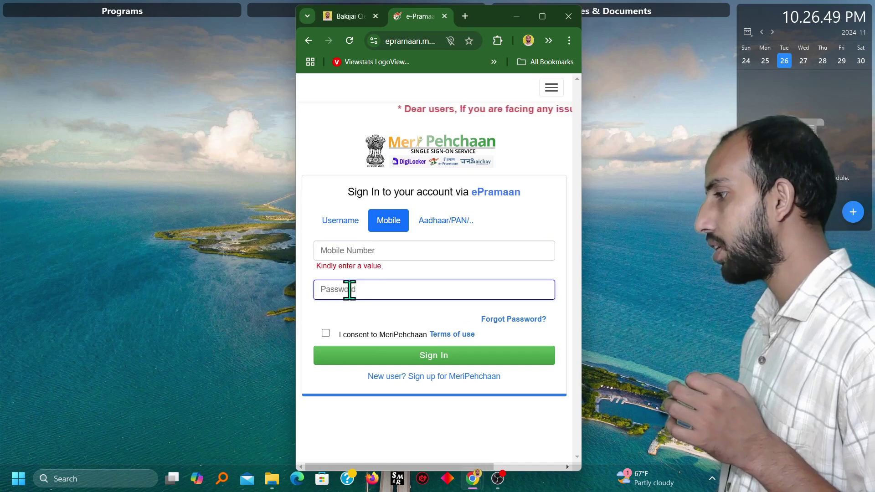
pyautogui.click(324, 335)
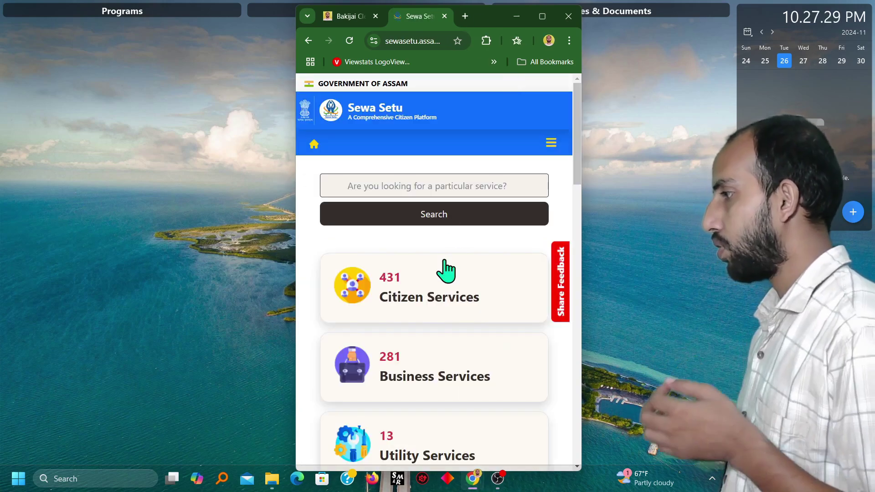
# Step: Search the Sewa Setu services for "bakija" and choose Issuance of Bakijai Clearance Certificate
pyautogui.scroll(-8, 445, 274)
pyautogui.scroll(6, 446, 303)
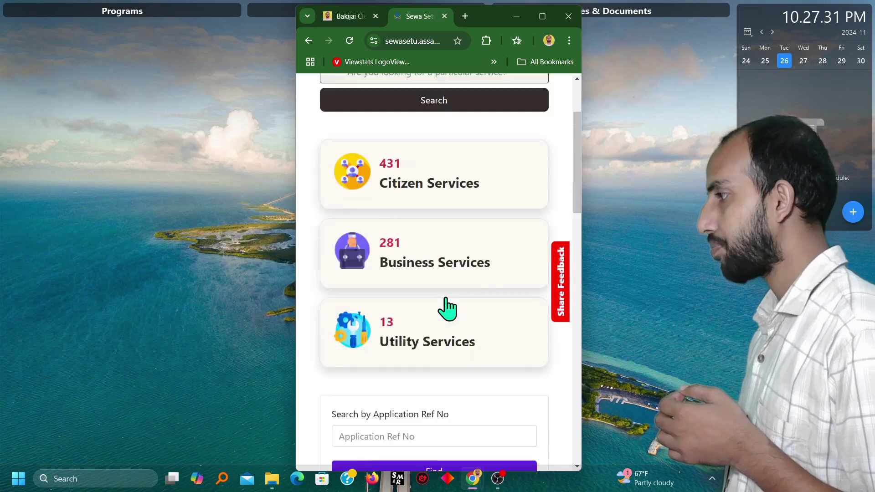
pyautogui.scroll(3, 445, 300)
pyautogui.click(409, 184)
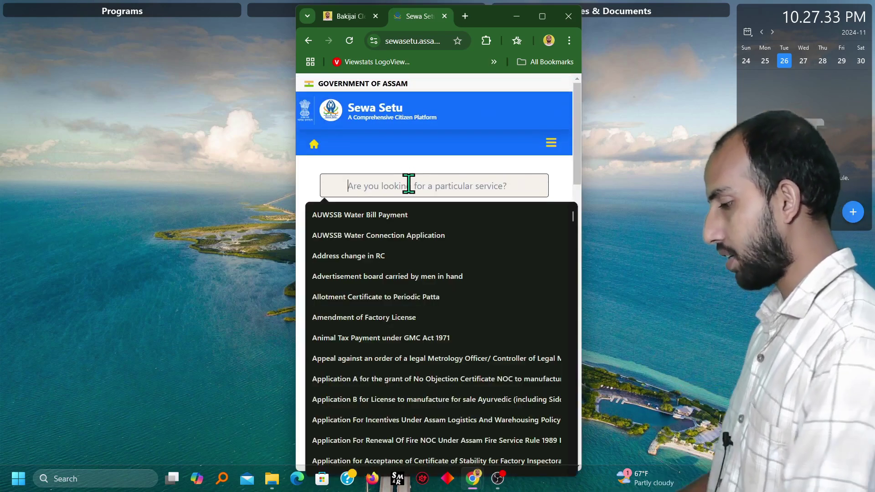
pyautogui.write('bakija')
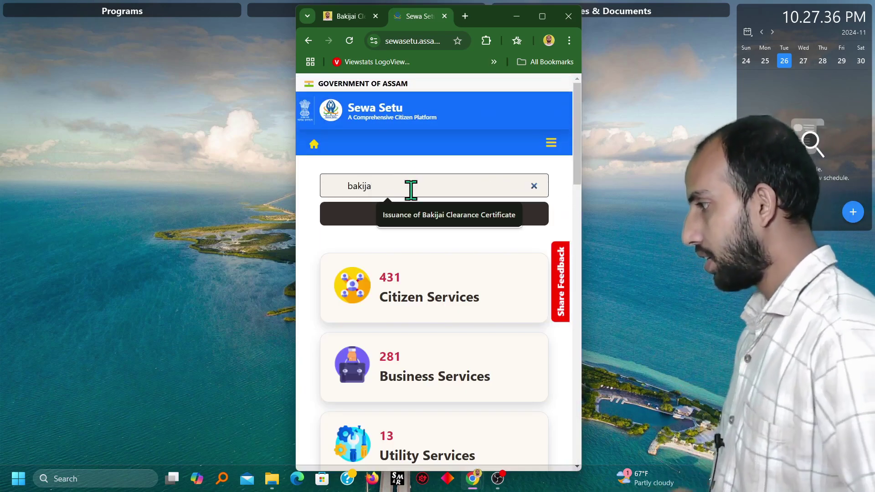
pyautogui.click(472, 219)
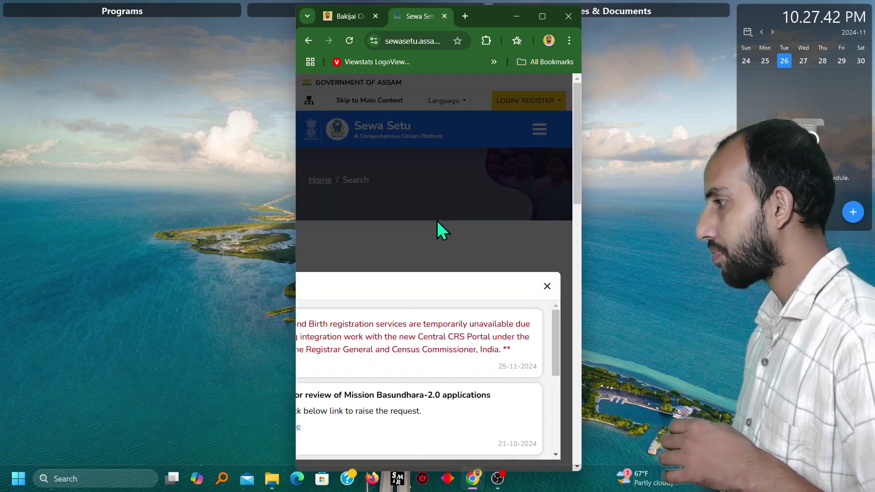
pyautogui.click(570, 40)
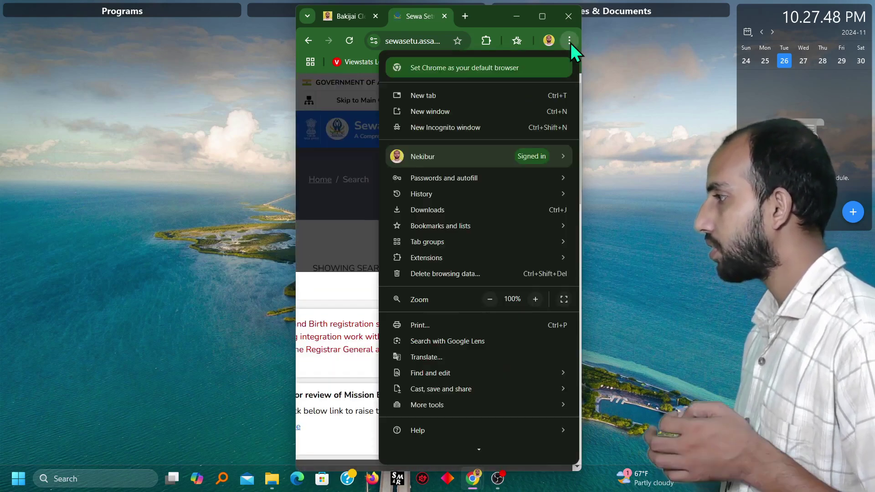
pyautogui.click(570, 43)
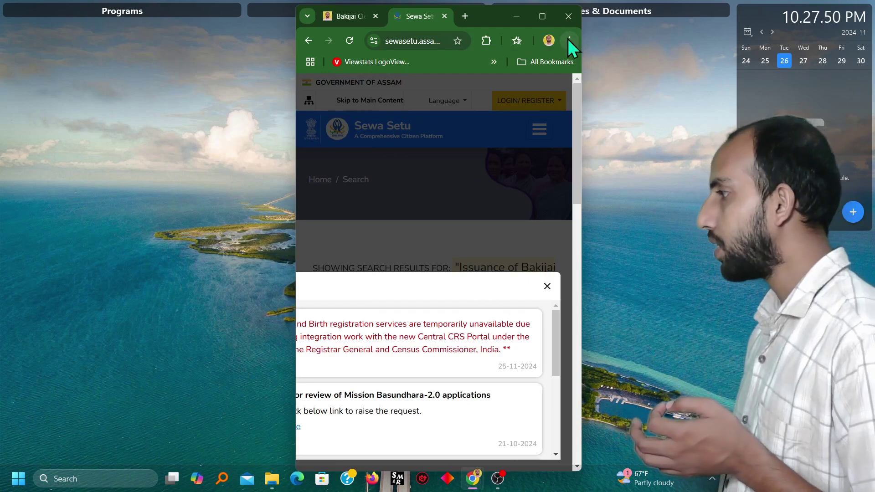
pyautogui.click(570, 40)
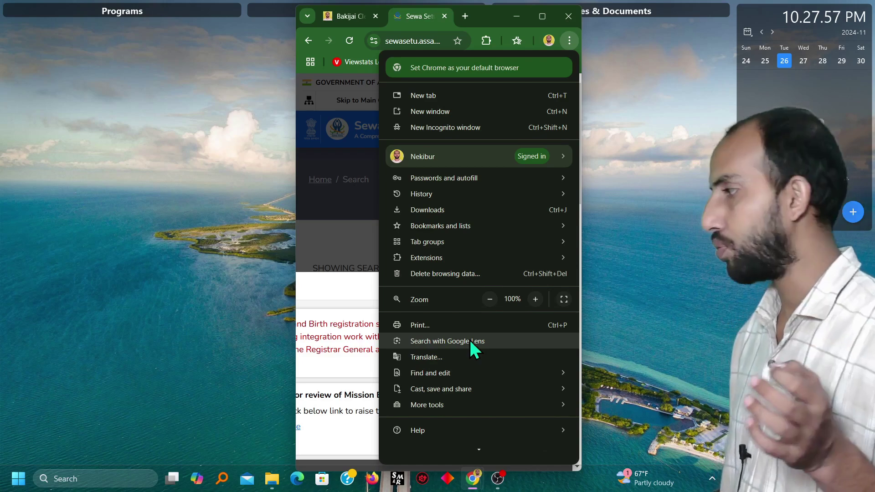
pyautogui.click(486, 13)
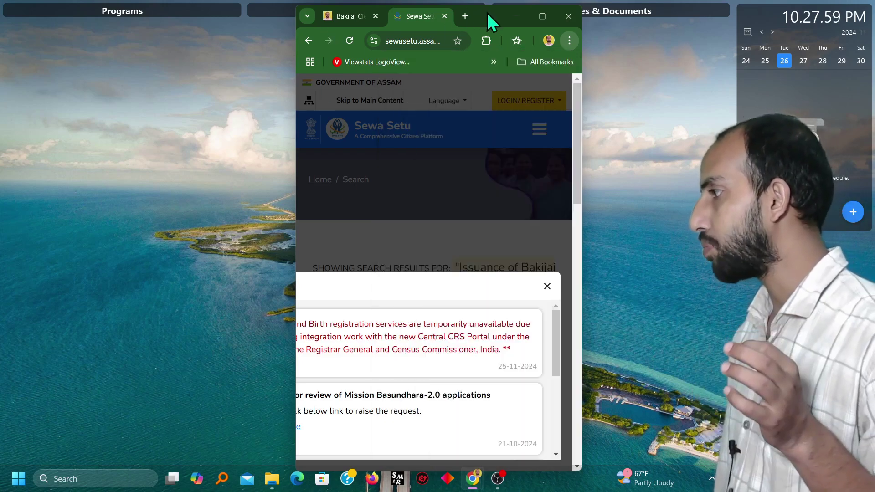
# Step: Maximize the browser window, clear the notice and open the Bakijai Clearance Certificate service from the search results
pyautogui.click(545, 17)
pyautogui.scroll(-3, 626, 204)
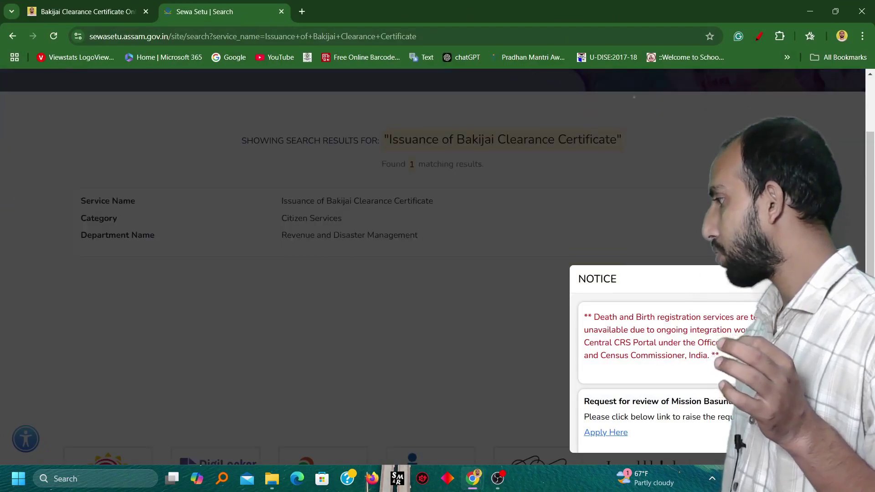
pyautogui.click(720, 287)
pyautogui.scroll(-2, 725, 269)
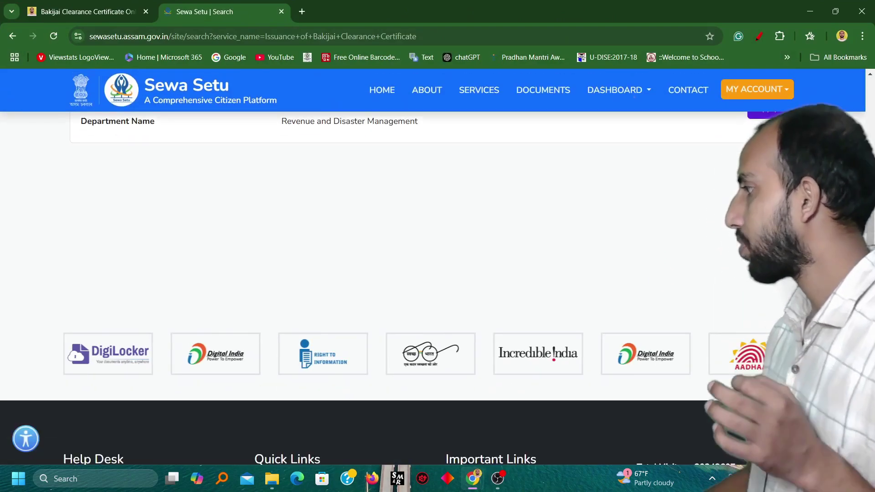
pyautogui.scroll(1, 724, 269)
pyautogui.click(770, 169)
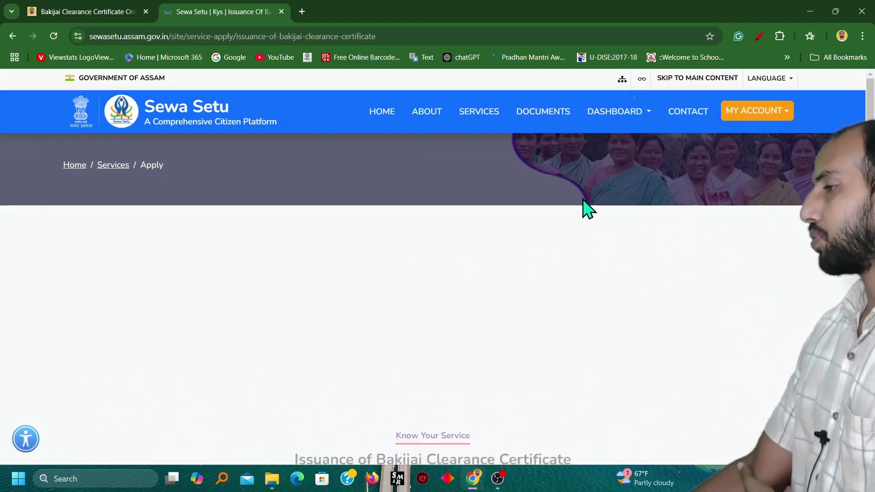
# Step: Review the guidelines and the supporting-document requirements for Issuance of Bakijai Clearance Certificate
pyautogui.scroll(-3, 583, 211)
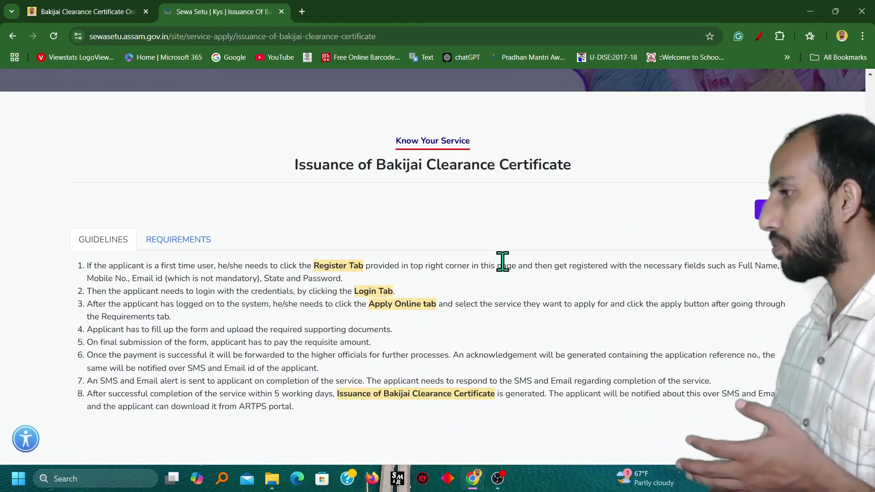
pyautogui.scroll(-1, 503, 260)
pyautogui.moveTo(94, 208); pyautogui.dragTo(214, 325)
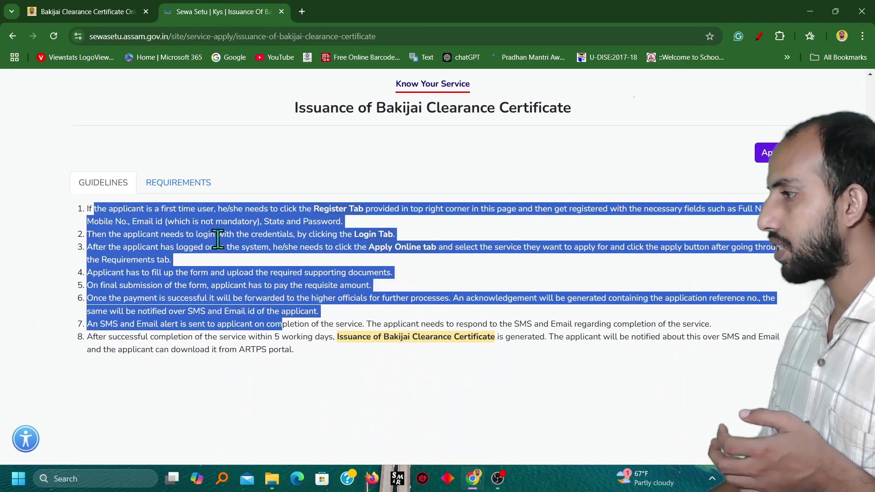
pyautogui.click(177, 183)
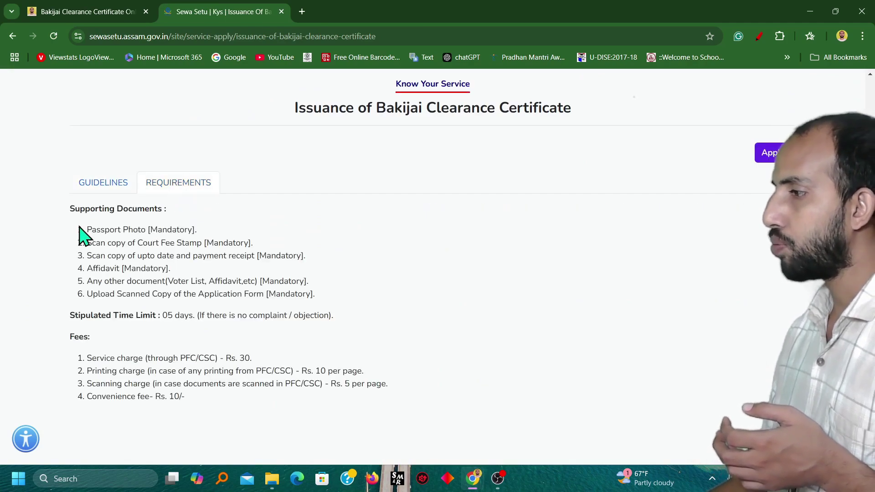
pyautogui.moveTo(86, 230); pyautogui.dragTo(216, 290)
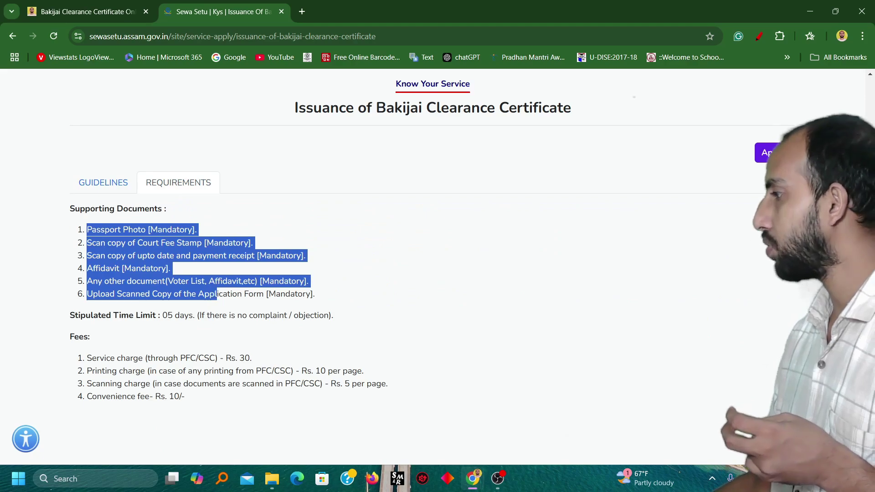
# Step: Start the Bakijai Clearance Certificate application and go to its Applicant's Details section in a smaller browser window
pyautogui.click(774, 155)
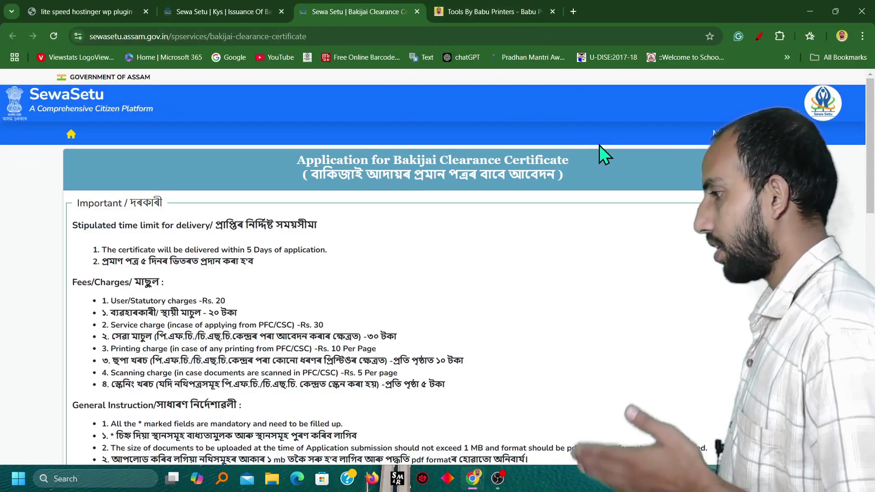
pyautogui.click(835, 12)
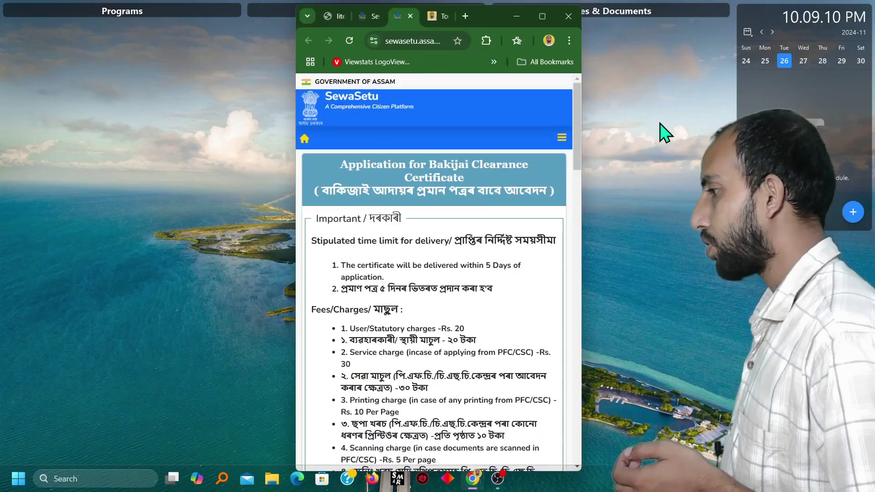
pyautogui.scroll(-8, 416, 308)
pyautogui.scroll(-5, 456, 292)
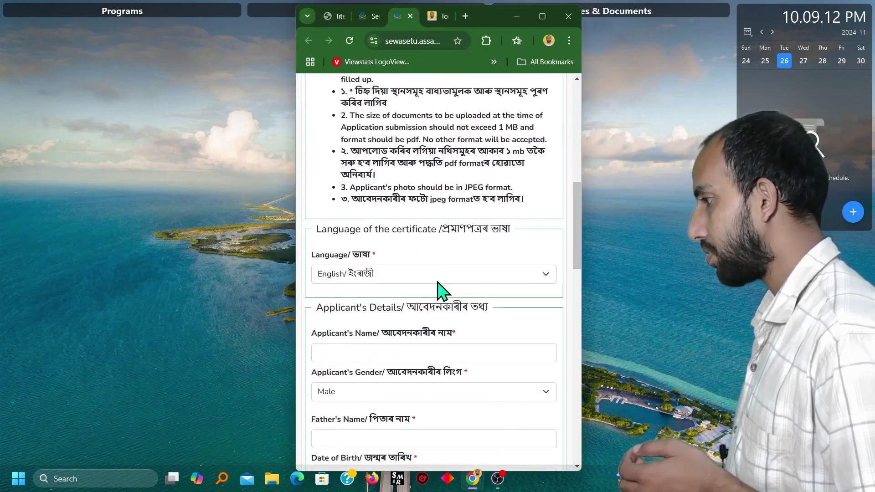
# Step: Set the certificate language to English and maximize the browser window showing the application form
pyautogui.click(377, 219)
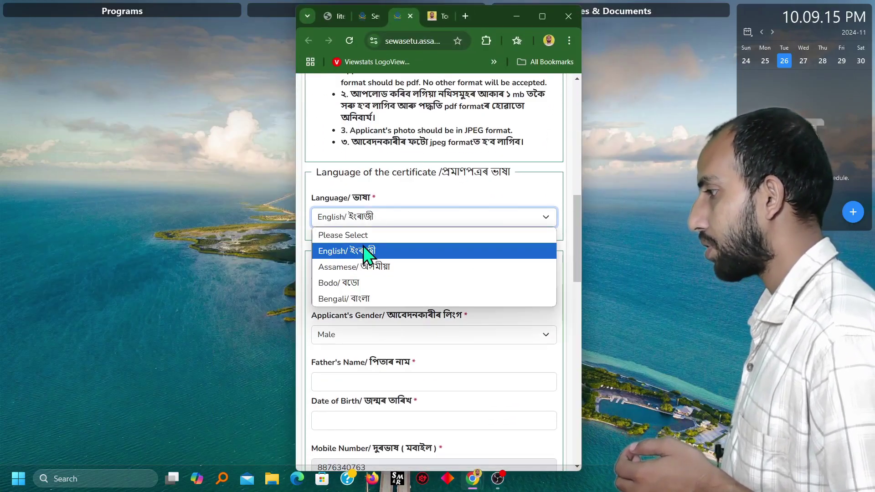
pyautogui.click(375, 251)
pyautogui.scroll(-1, 382, 246)
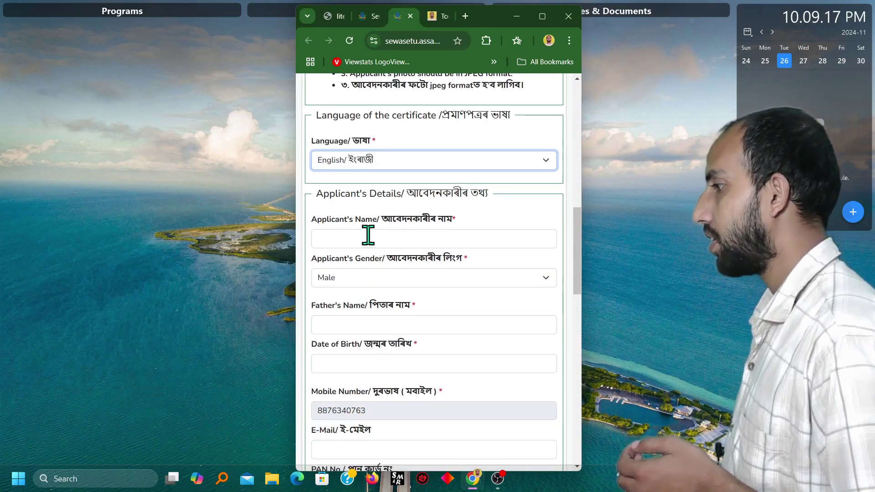
pyautogui.scroll(-1, 378, 244)
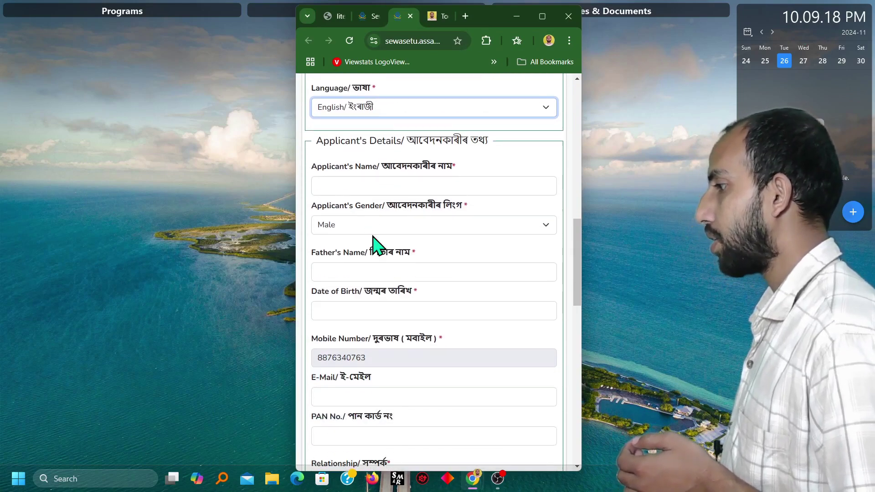
pyautogui.click(542, 17)
pyautogui.scroll(1, 328, 255)
pyautogui.scroll(4, 307, 269)
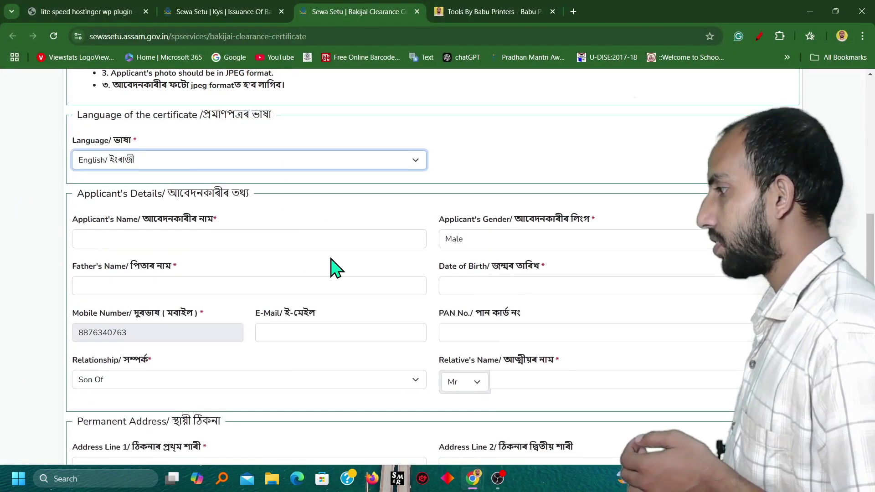
pyautogui.scroll(-1, 327, 274)
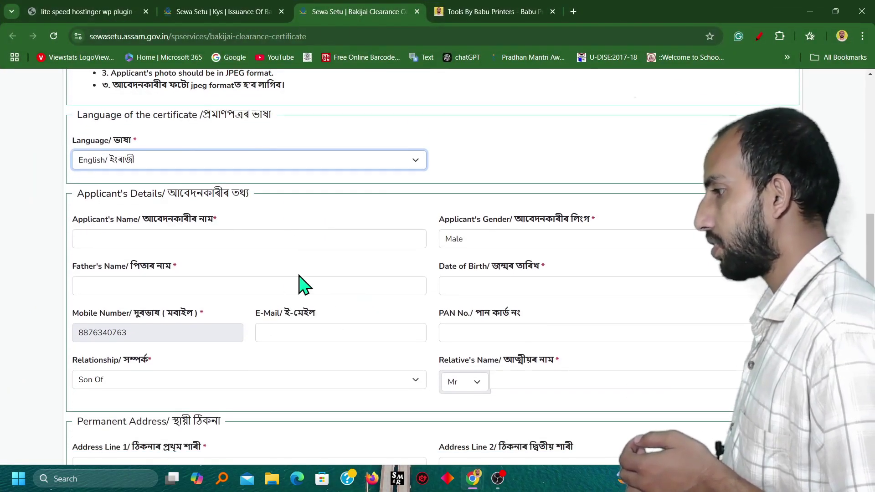
# Step: In Applicant's Details, set the relationship to Son Of, keep the title Mr and go to the Relative's Name field
pyautogui.click(405, 282)
pyautogui.scroll(-1, 352, 267)
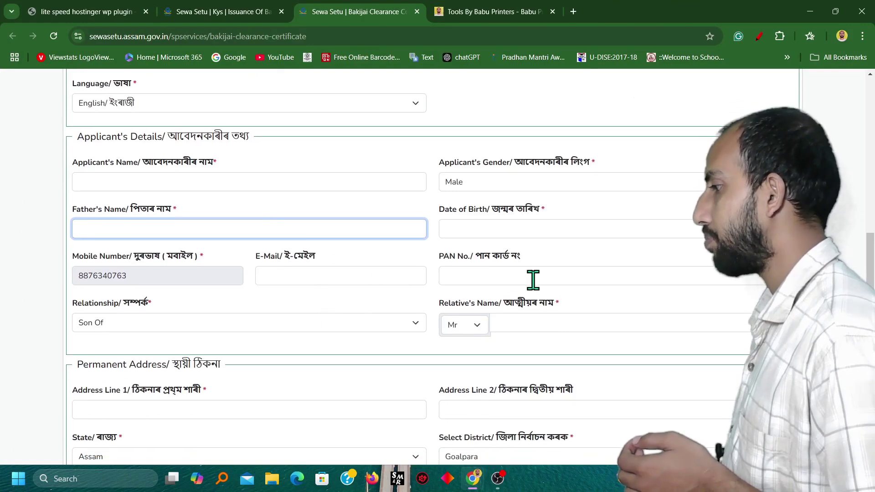
pyautogui.scroll(-1, 142, 258)
pyautogui.click(139, 268)
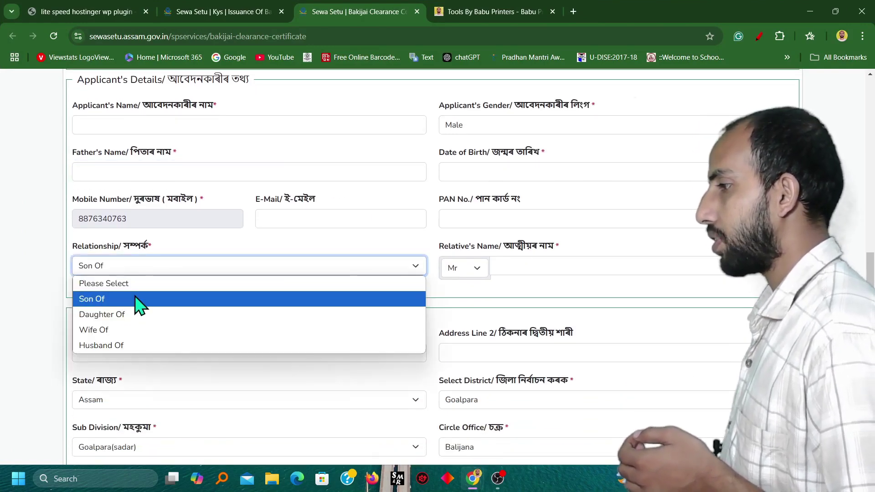
pyautogui.click(139, 305)
pyautogui.click(462, 269)
pyautogui.click(553, 267)
# Step: In Permanent Address, keep Assam as the state and Goalpara as the district, and choose Goalpara(sadar) as the sub division
pyautogui.scroll(-2, 167, 258)
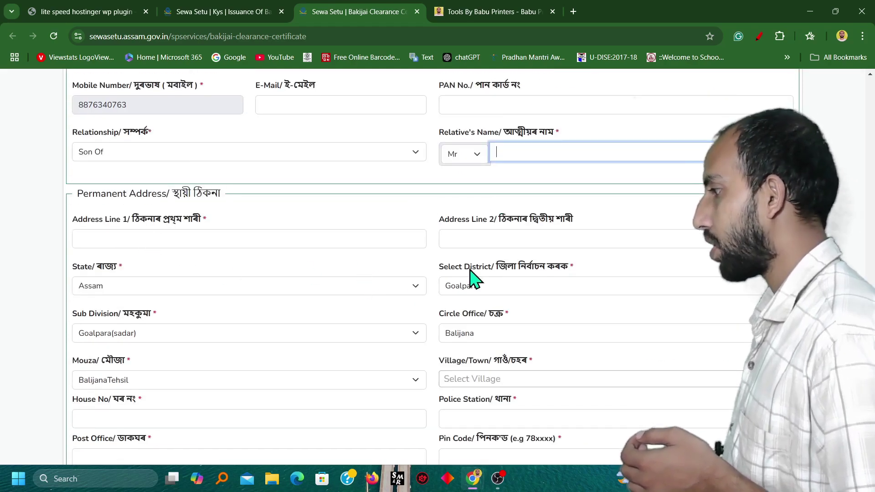
pyautogui.click(478, 236)
pyautogui.scroll(-1, 181, 290)
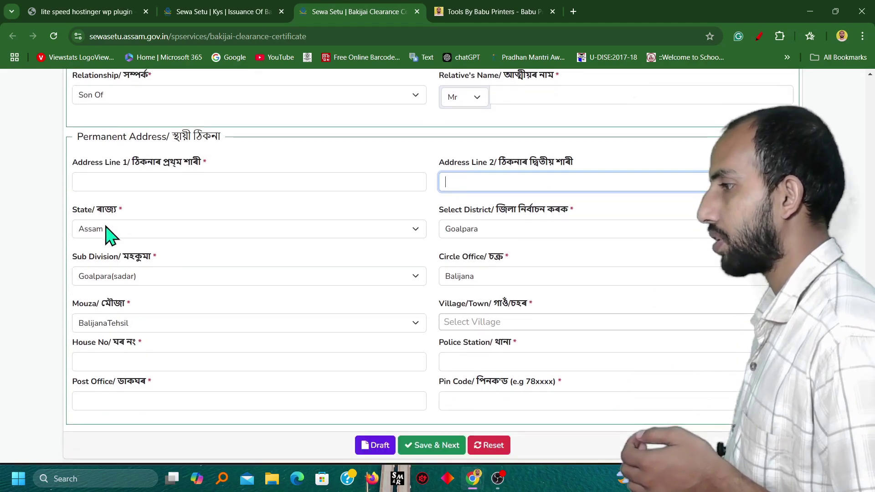
pyautogui.click(106, 230)
pyautogui.click(106, 229)
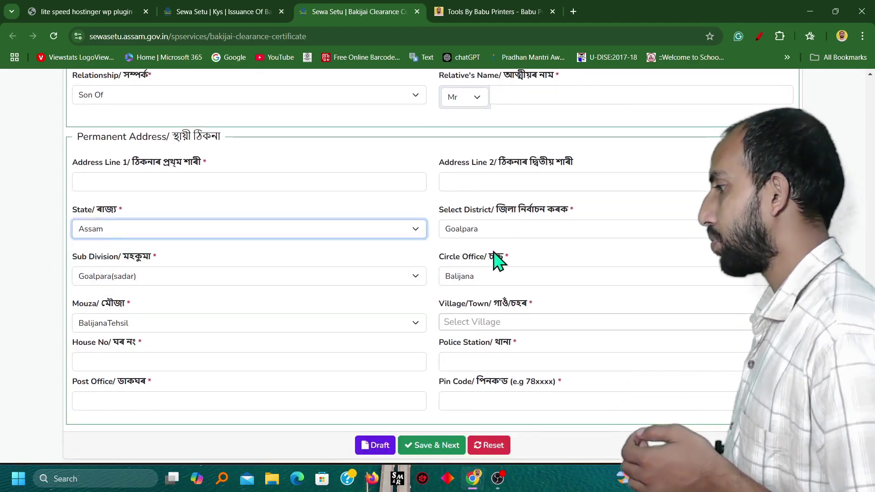
pyautogui.click(507, 230)
pyautogui.click(511, 233)
pyautogui.scroll(-1, 297, 262)
pyautogui.click(212, 250)
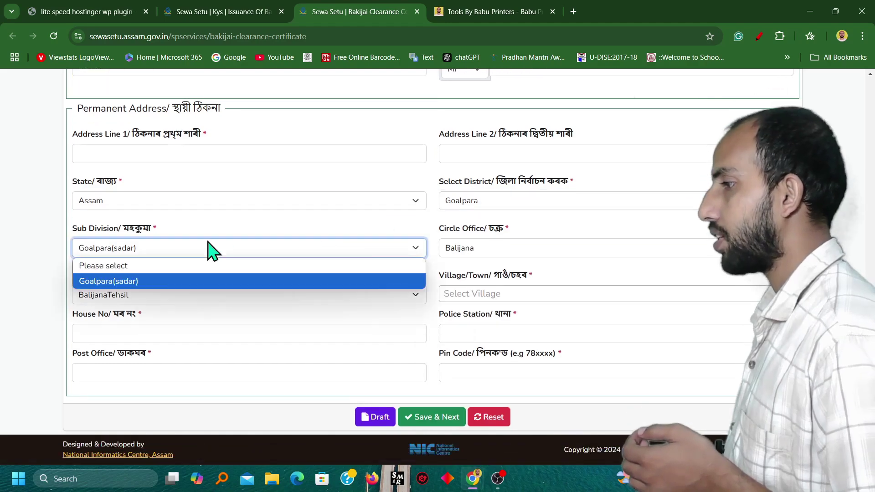
pyautogui.click(139, 282)
# Step: Choose Balijana as the circle office, keep BalijanaTehsil as the mouza and look through the Village/Town list
pyautogui.click(534, 250)
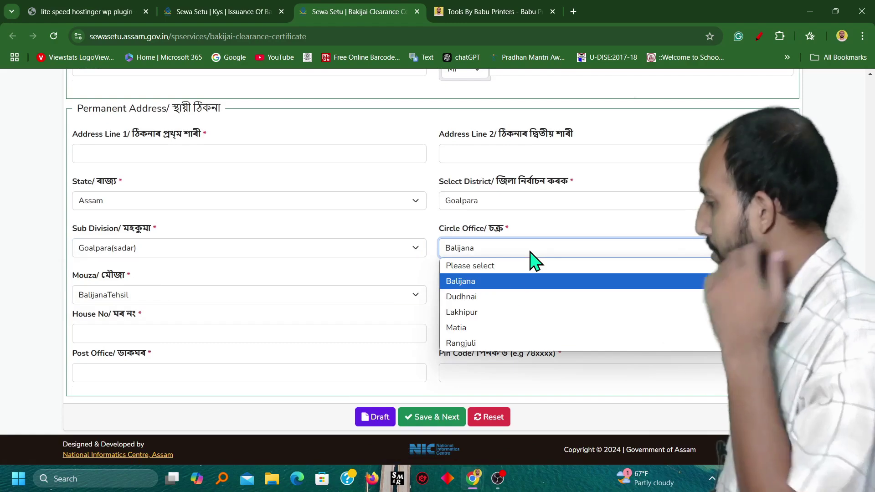
pyautogui.click(498, 282)
pyautogui.click(150, 297)
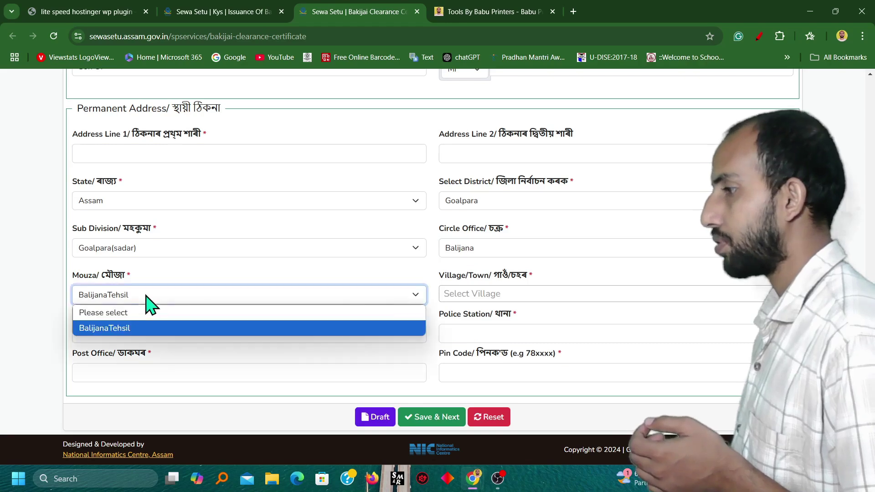
pyautogui.click(483, 299)
pyautogui.scroll(-2, 476, 390)
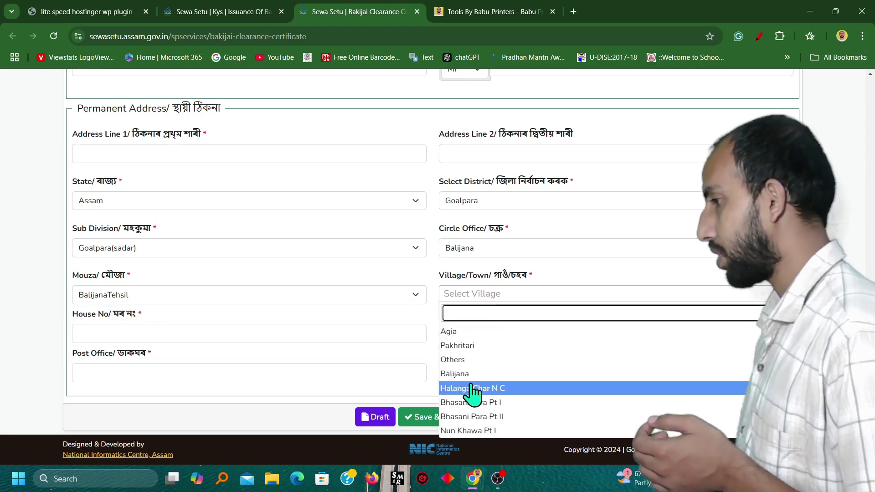
# Step: Go through the remaining permanent address fields, including House No and Post Office
pyautogui.click(140, 333)
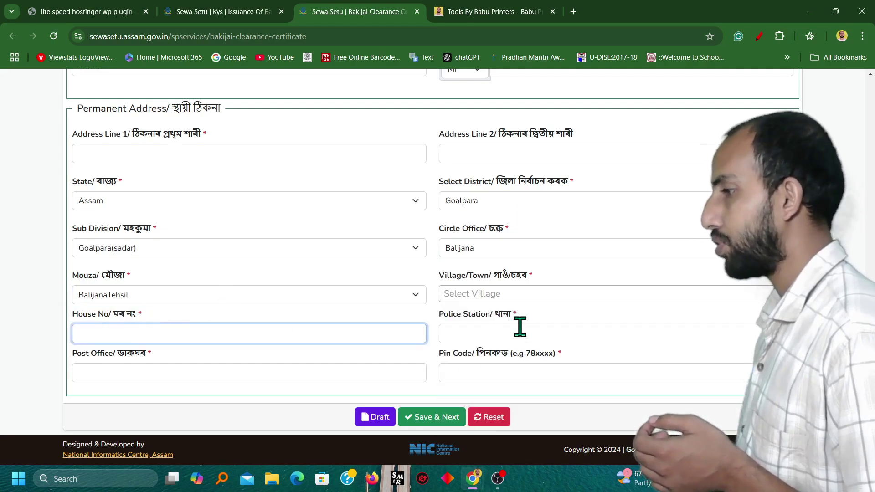
pyautogui.click(275, 376)
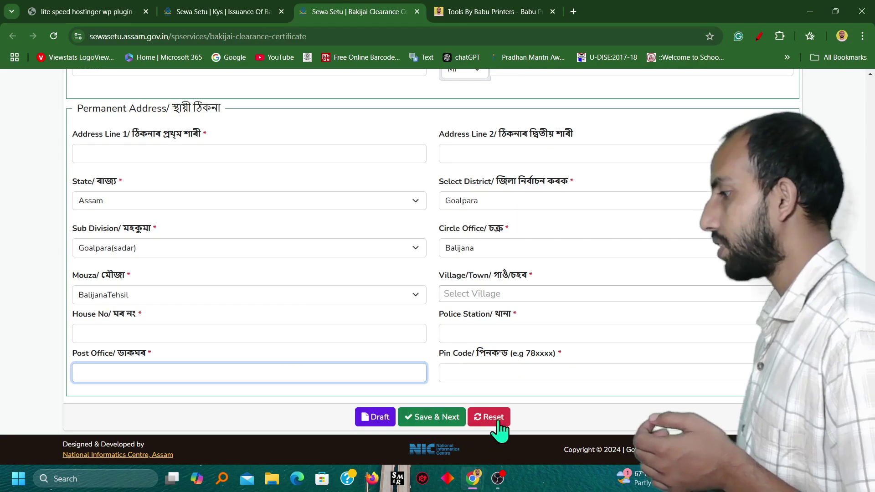
pyautogui.click(502, 478)
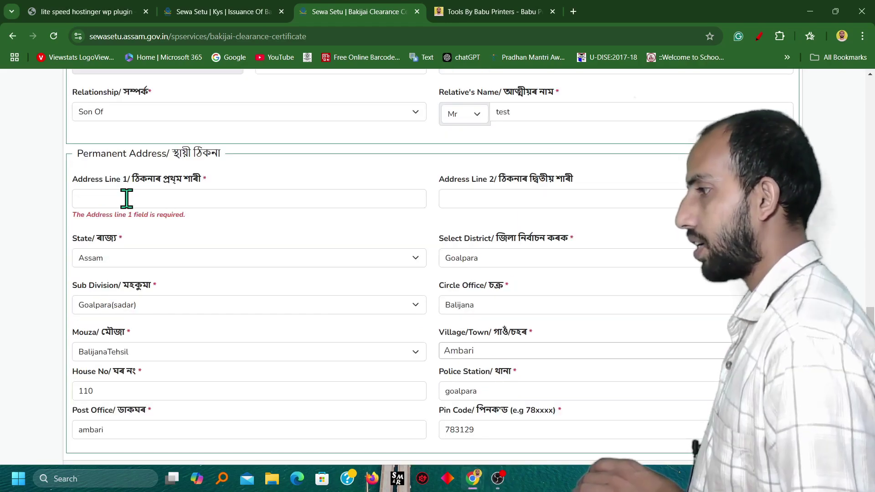
# Step: Enter "na" in Address Line 1 and Address Line 2, and save the form to proceed to the enclosures page
pyautogui.click(127, 198)
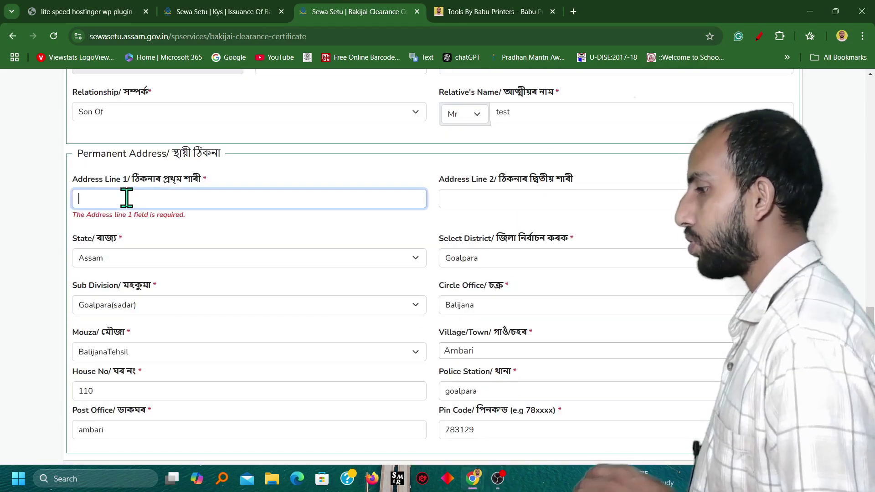
pyautogui.click(504, 202)
pyautogui.scroll(-2, 514, 302)
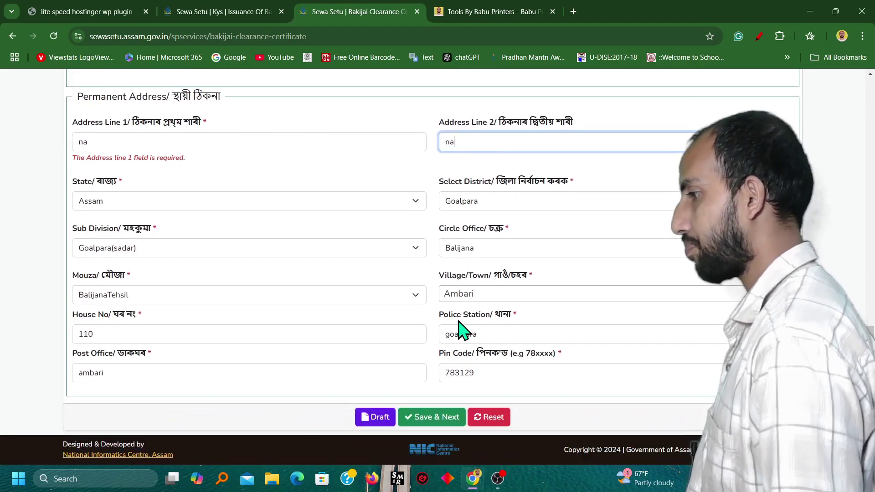
pyautogui.click(436, 417)
pyautogui.click(405, 325)
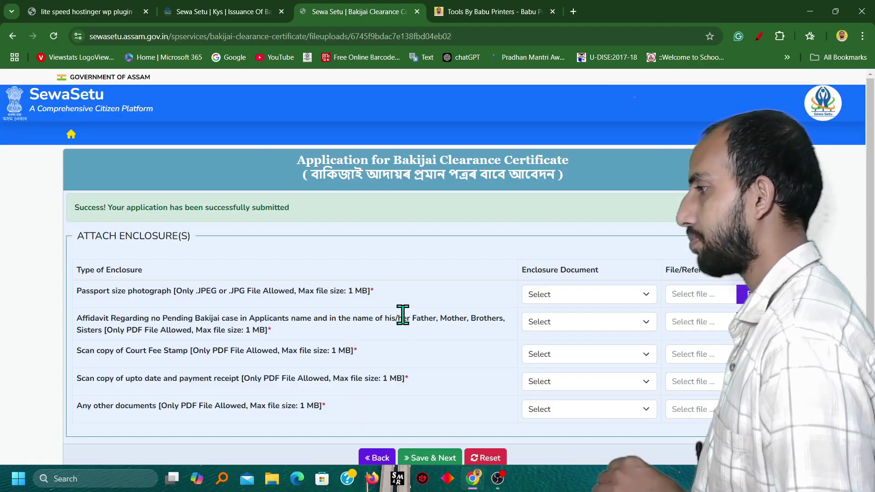
# Step: Review each required enclosure for the application, with its allowed file format, maximum file size and document selection fields
pyautogui.scroll(-2, 403, 315)
pyautogui.moveTo(87, 252); pyautogui.dragTo(226, 250)
pyautogui.scroll(-1, 353, 223)
pyautogui.hscroll(-1, 353, 224)
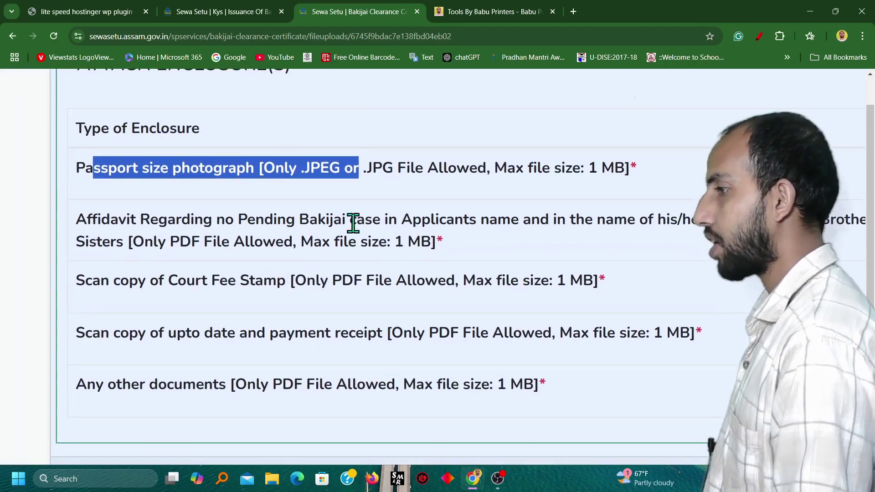
pyautogui.moveTo(109, 222); pyautogui.dragTo(303, 222)
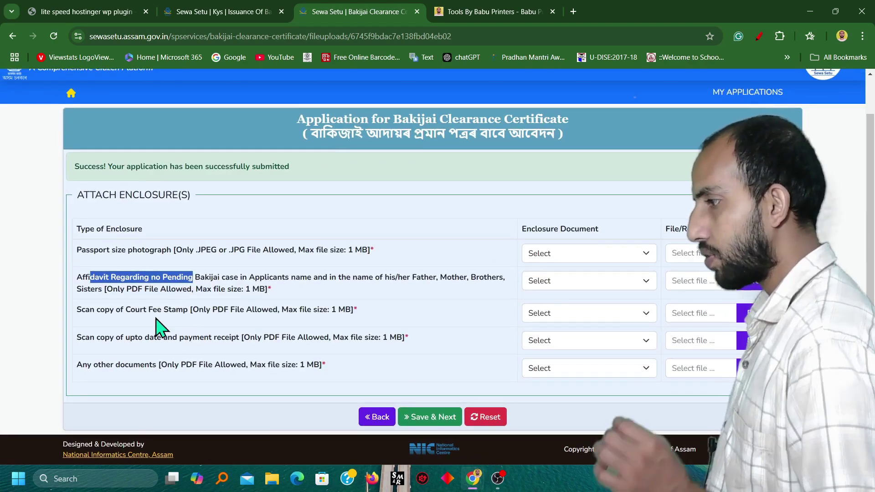
pyautogui.moveTo(161, 310); pyautogui.dragTo(224, 309)
pyautogui.scroll(-2, 178, 340)
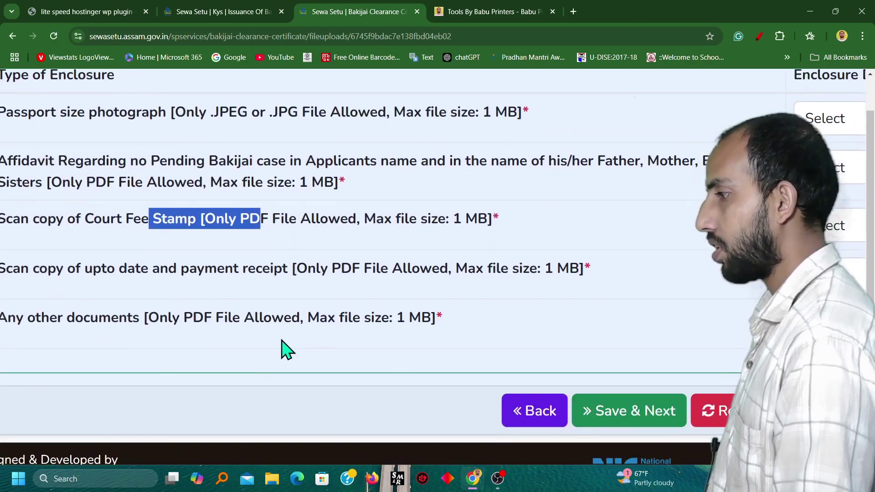
pyautogui.hscroll(-2, 199, 299)
pyautogui.moveTo(170, 257); pyautogui.dragTo(381, 257)
pyautogui.hotkey('ctrl', '-')
pyautogui.hotkey('ctrl', '-')
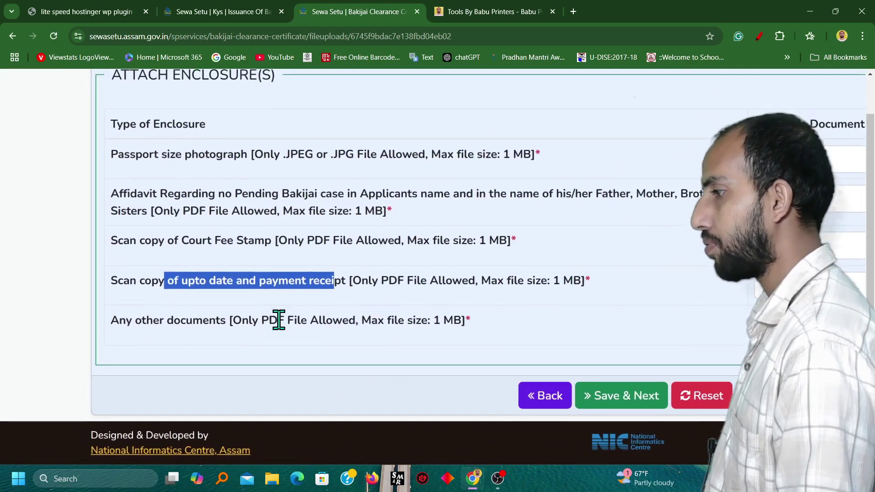
pyautogui.hscroll(1, 185, 313)
pyautogui.moveTo(146, 323); pyautogui.dragTo(306, 325)
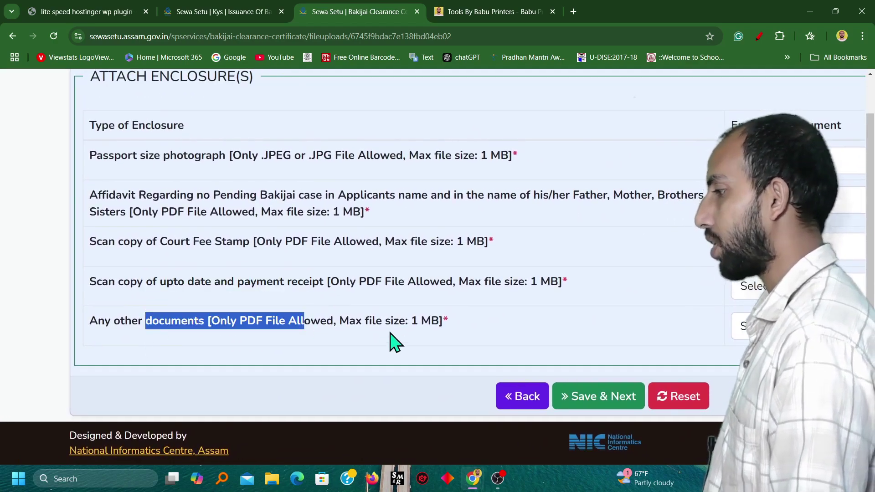
pyautogui.hscroll(2, 404, 320)
pyautogui.hscroll(2, 438, 333)
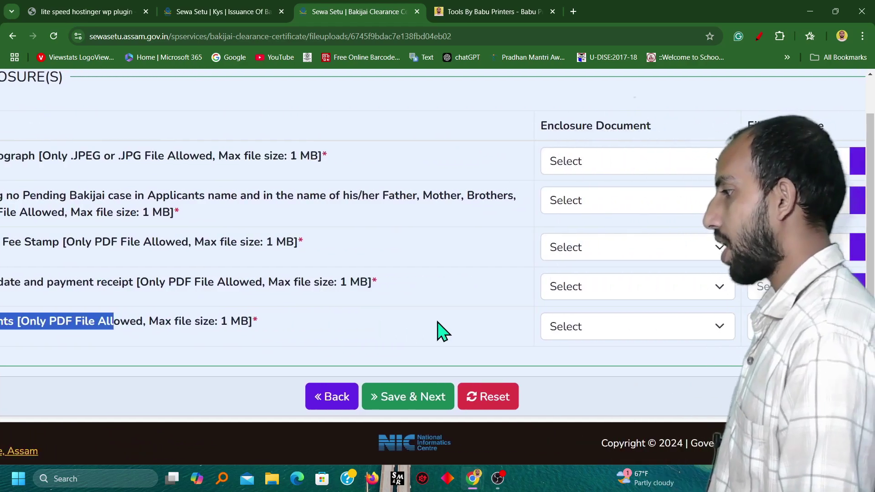
pyautogui.hotkey('ctrl', '-')
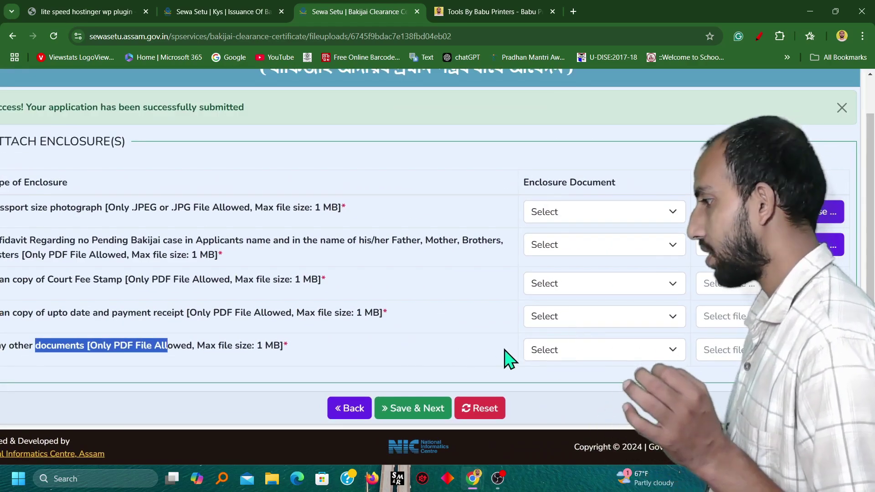